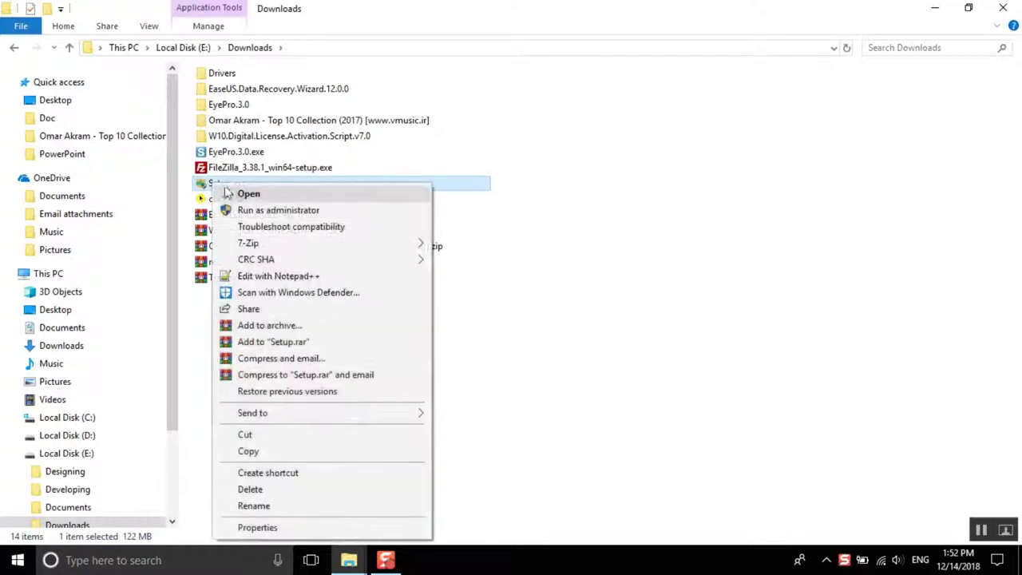
Step: Run Setup.exe from Downloads as administrator, then close the Downloads window
{"action": "left_click", "coordinate": [263, 209]}
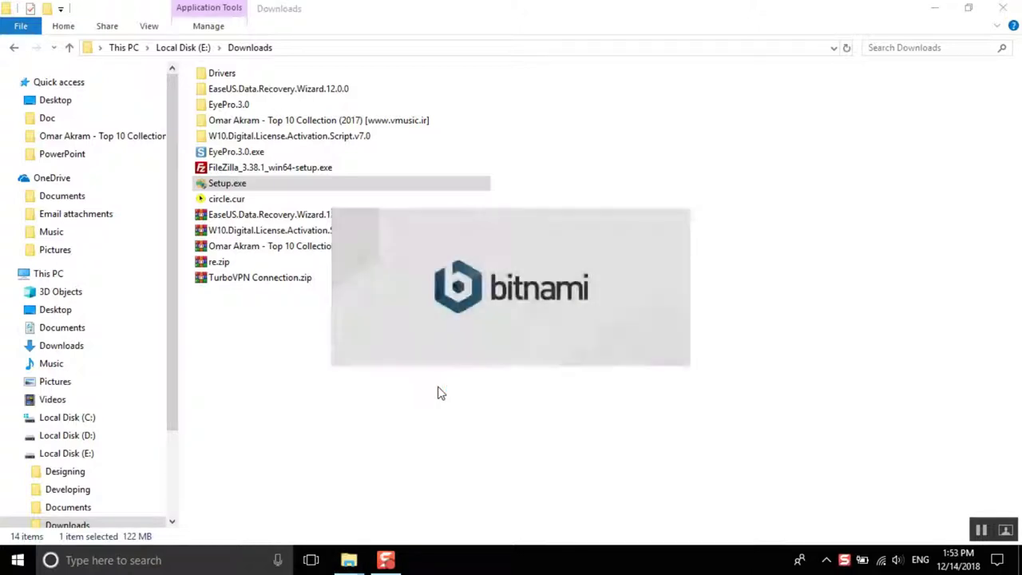
{"action": "left_click", "coordinate": [1003, 8]}
Step: Keep all components and target D:\xampp, dismissing the folder-not-empty warning twice
{"action": "left_click", "coordinate": [606, 427]}
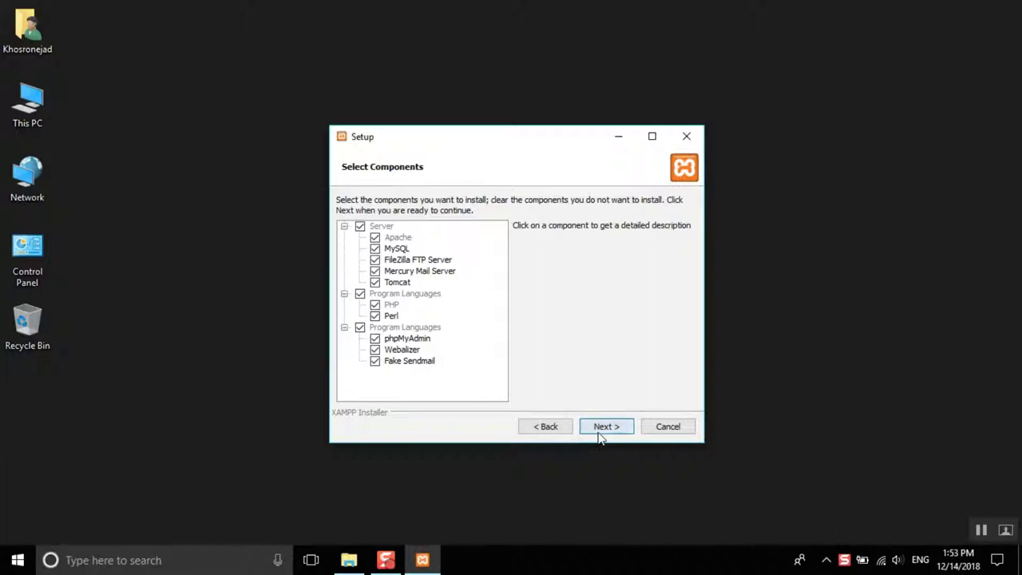
{"action": "left_click", "coordinate": [603, 429]}
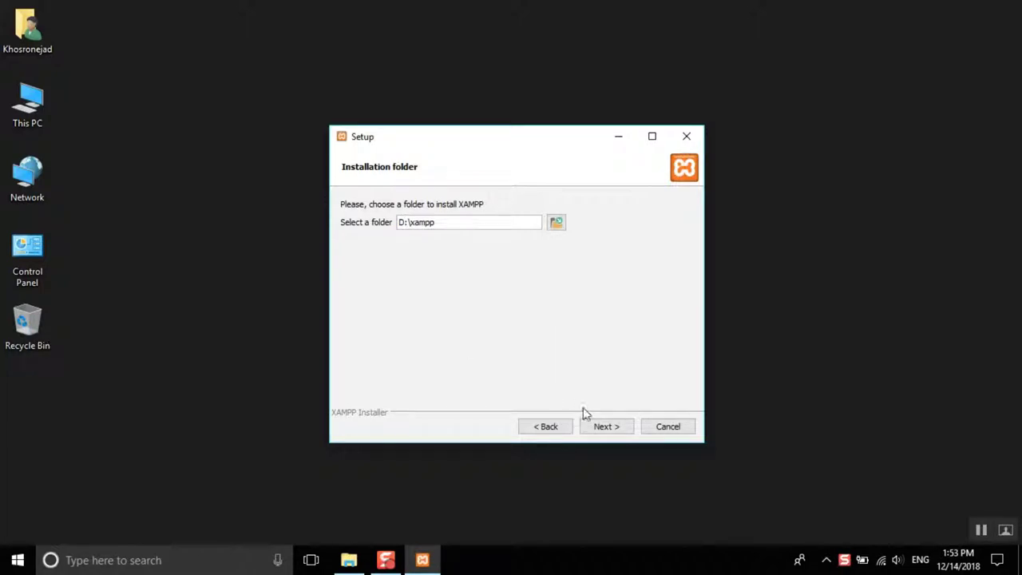
{"action": "left_click", "coordinate": [602, 427]}
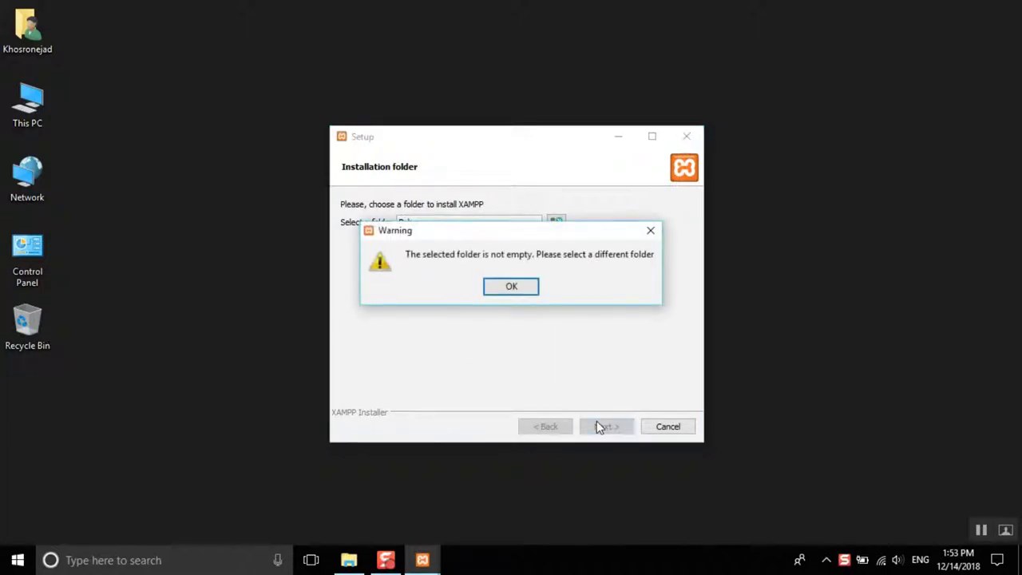
{"action": "left_click", "coordinate": [514, 290]}
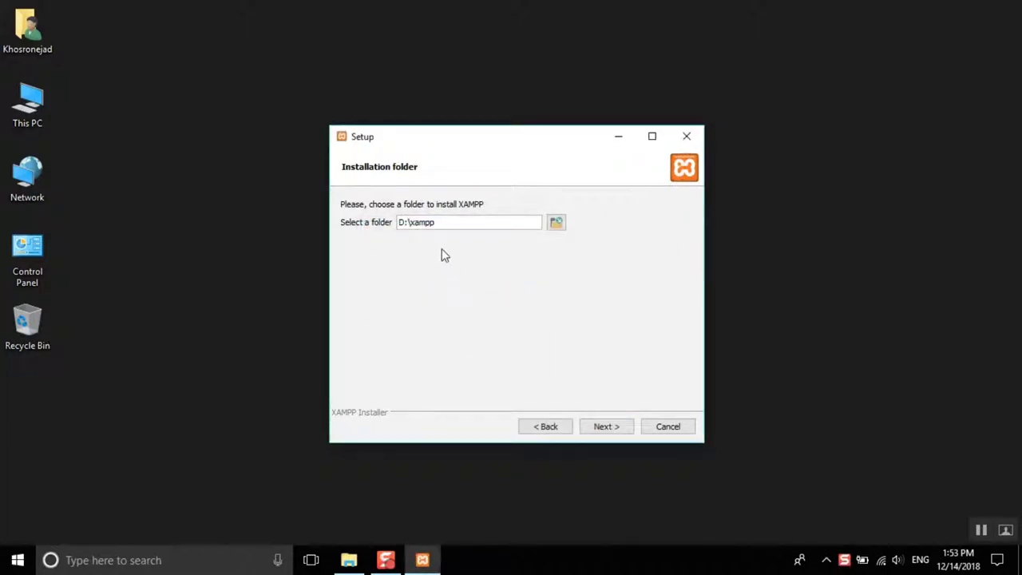
{"action": "left_click", "coordinate": [602, 426]}
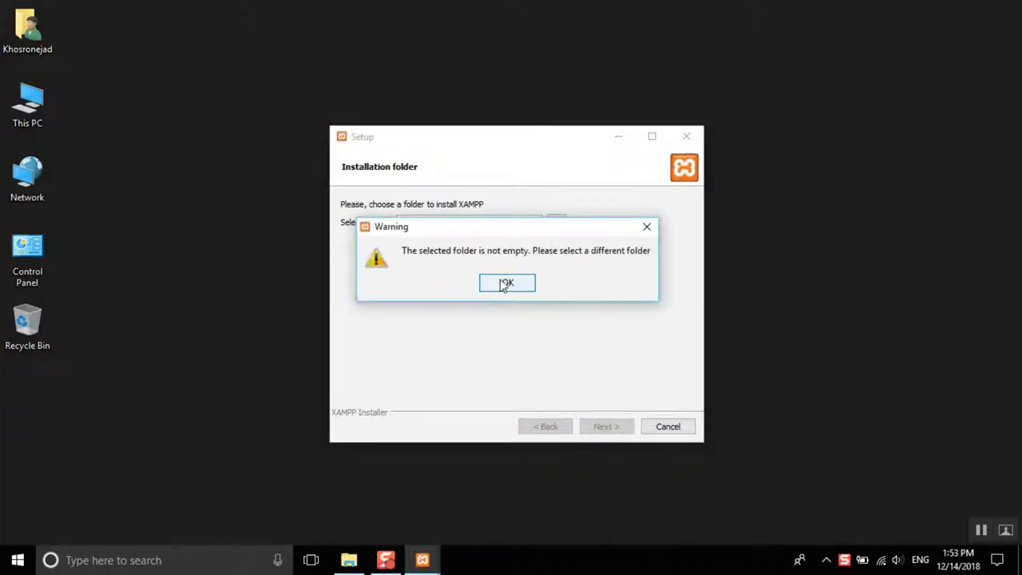
{"action": "left_click", "coordinate": [509, 289]}
Step: Go to Local Disk (D:) via This PC and Shift+Delete the xampp folder
{"action": "double_click", "coordinate": [50, 109]}
{"action": "double_click", "coordinate": [490, 216]}
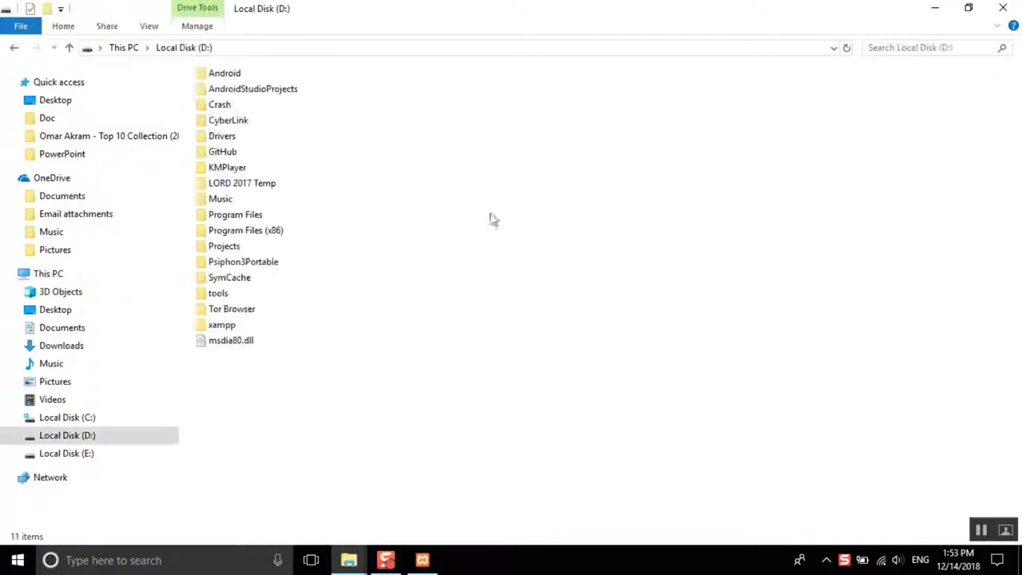
{"action": "left_click", "coordinate": [227, 329]}
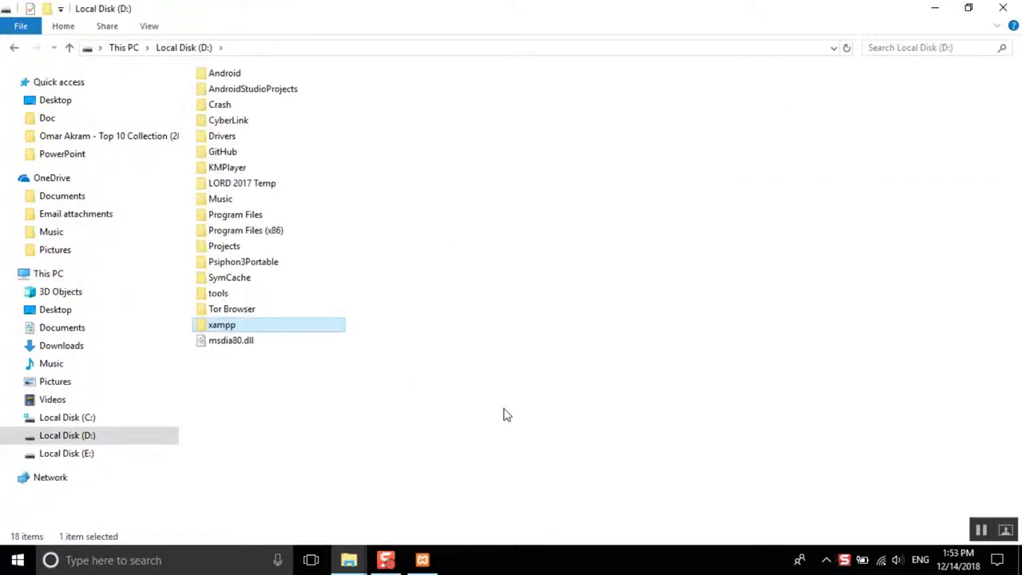
{"action": "key", "text": "shift+Delete"}
{"action": "key", "text": "Return"}
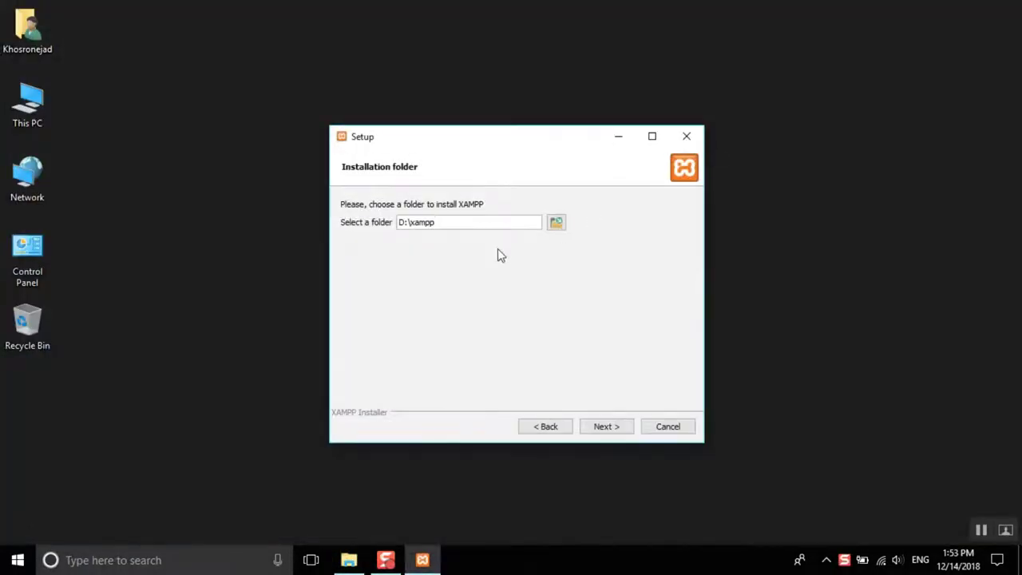
Step: Continue past the folder and Bitnami pages to start installing XAMPP into D:\xampp
{"action": "left_click", "coordinate": [606, 426]}
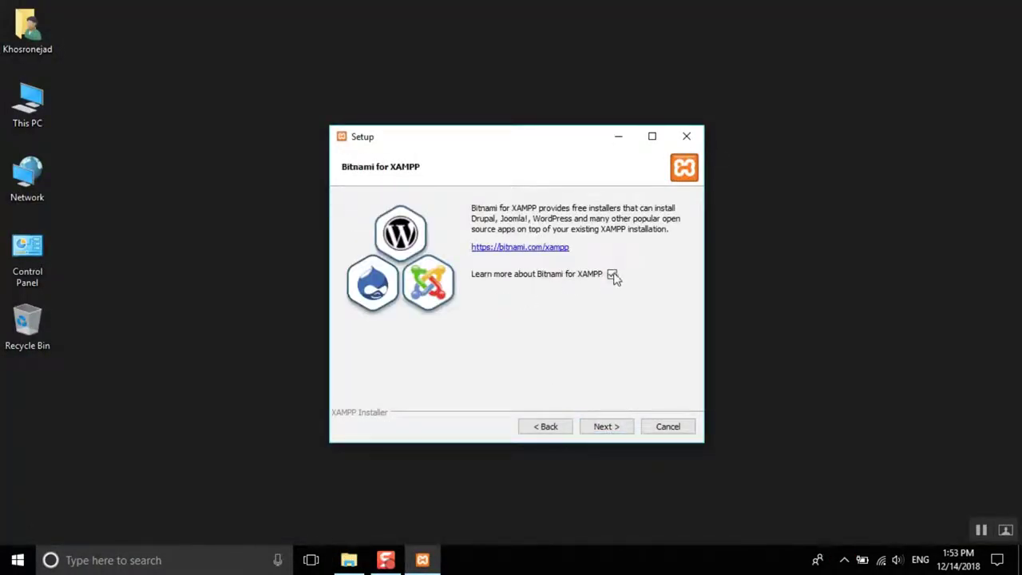
{"action": "left_click", "coordinate": [610, 426]}
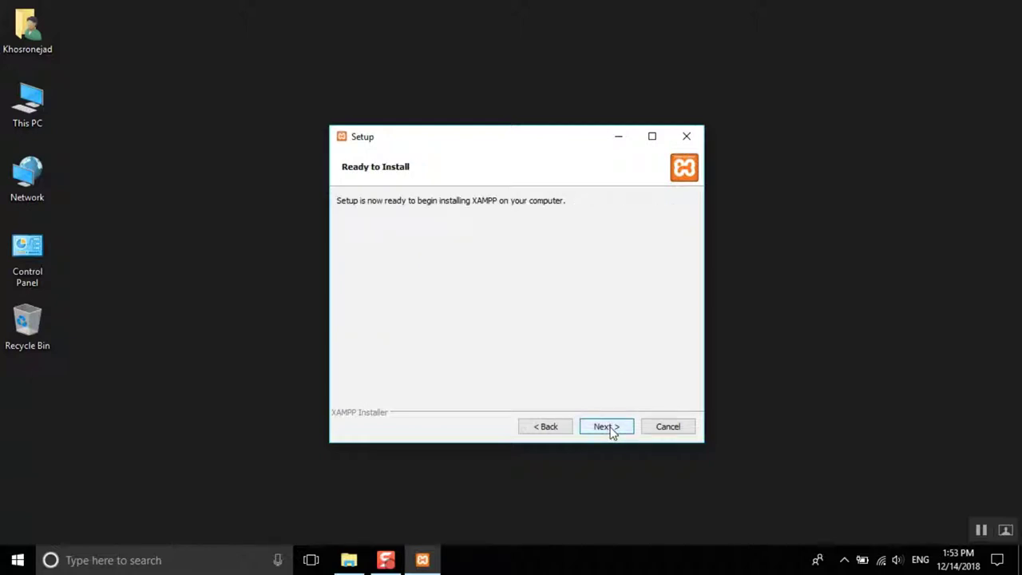
{"action": "left_click", "coordinate": [609, 428]}
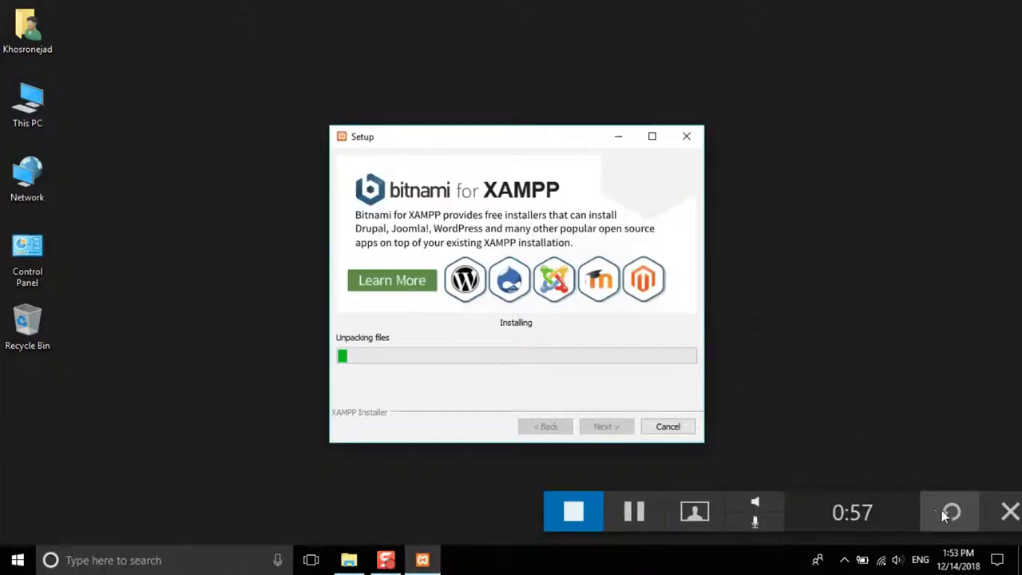
Step: Close the Chrome window during installation and reposition the installer window
{"action": "left_click", "coordinate": [829, 469]}
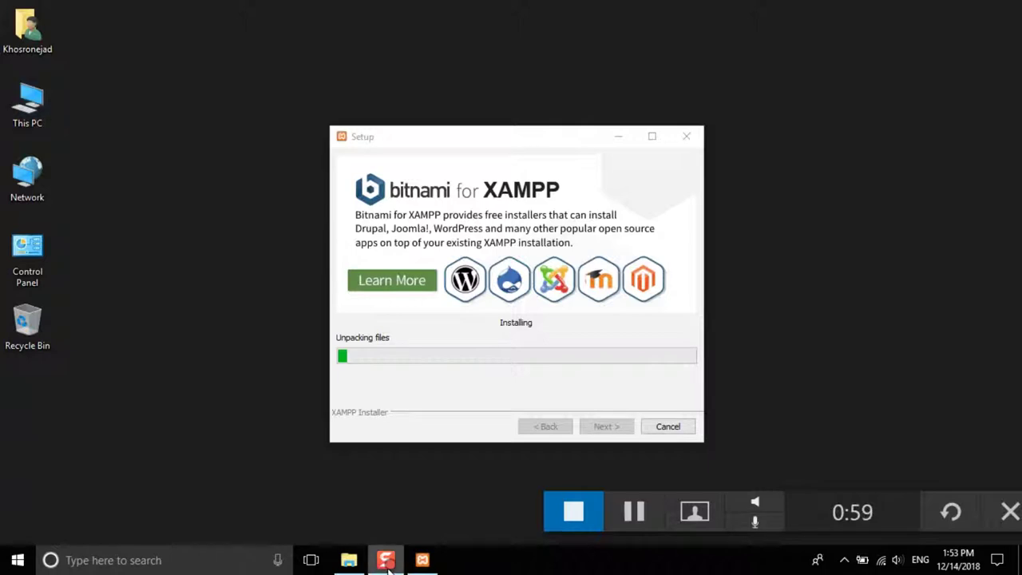
{"action": "left_click", "coordinate": [422, 560]}
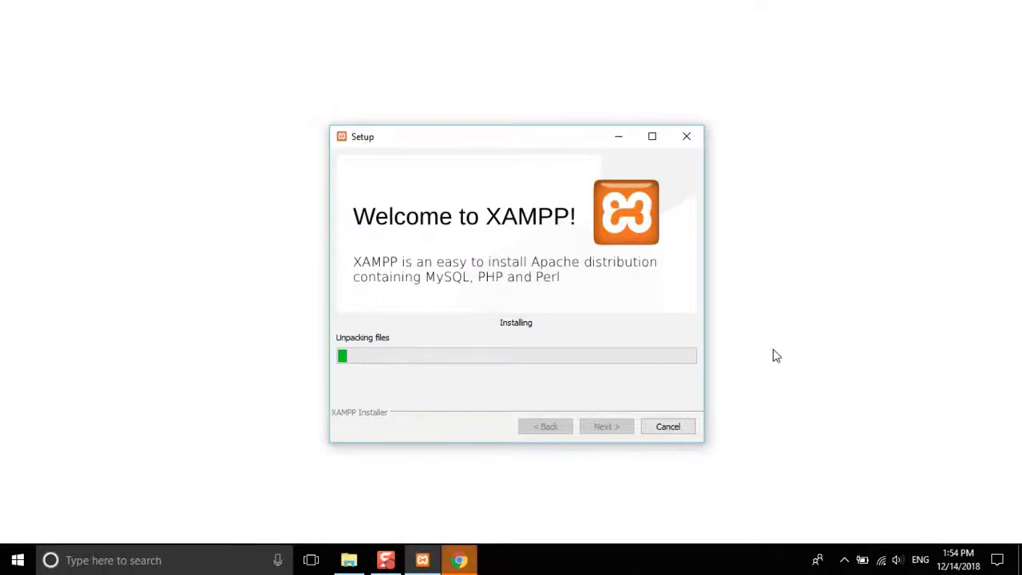
{"action": "right_click", "coordinate": [471, 557]}
{"action": "left_click", "coordinate": [455, 525]}
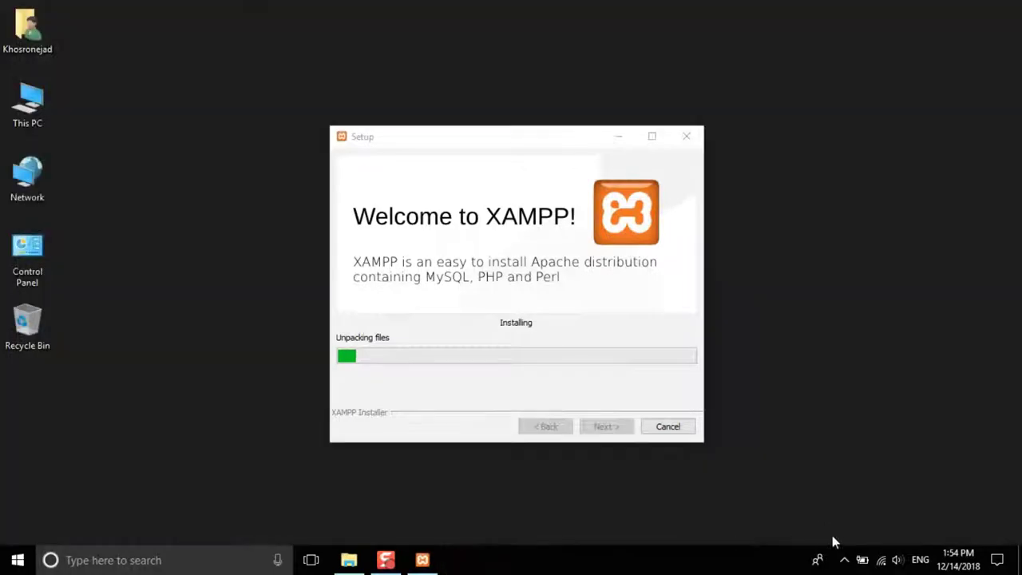
{"action": "left_click", "coordinate": [681, 442]}
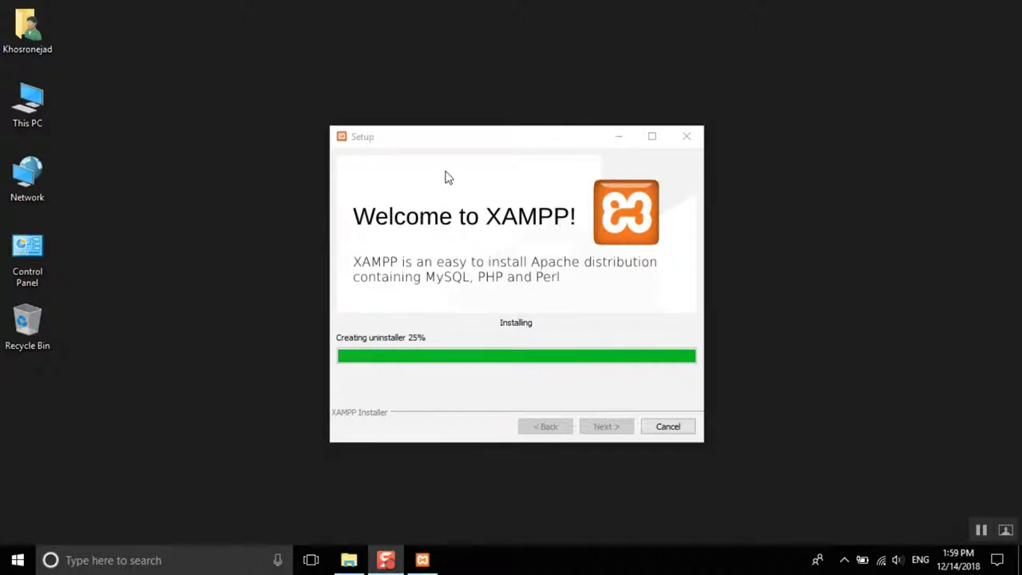
{"action": "left_click_drag", "start_coordinate": [459, 140], "coordinate": [491, 162]}
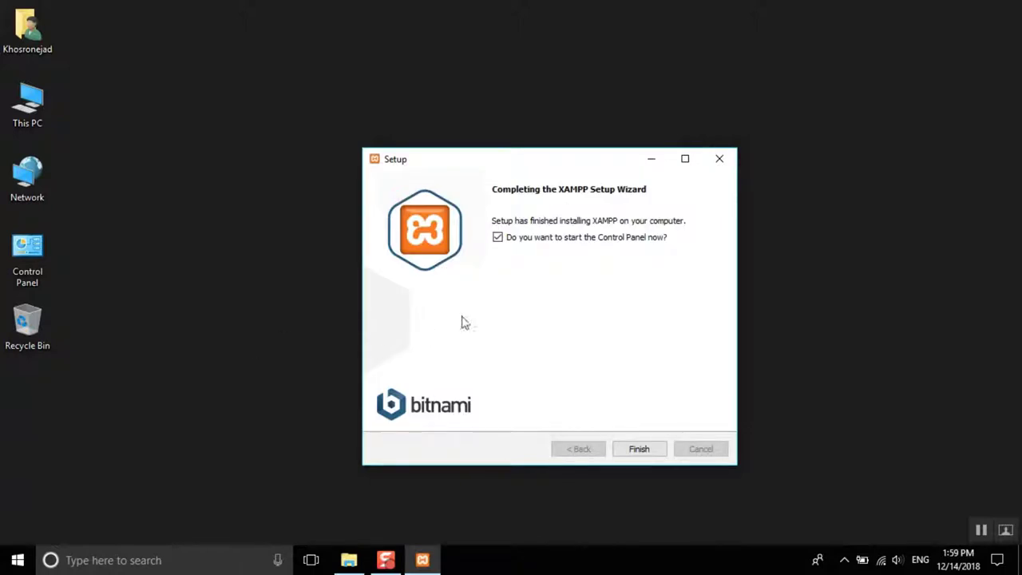
Step: Finish setup, keep English as the panel language, and start Apache and MySQL
{"action": "left_click", "coordinate": [638, 450]}
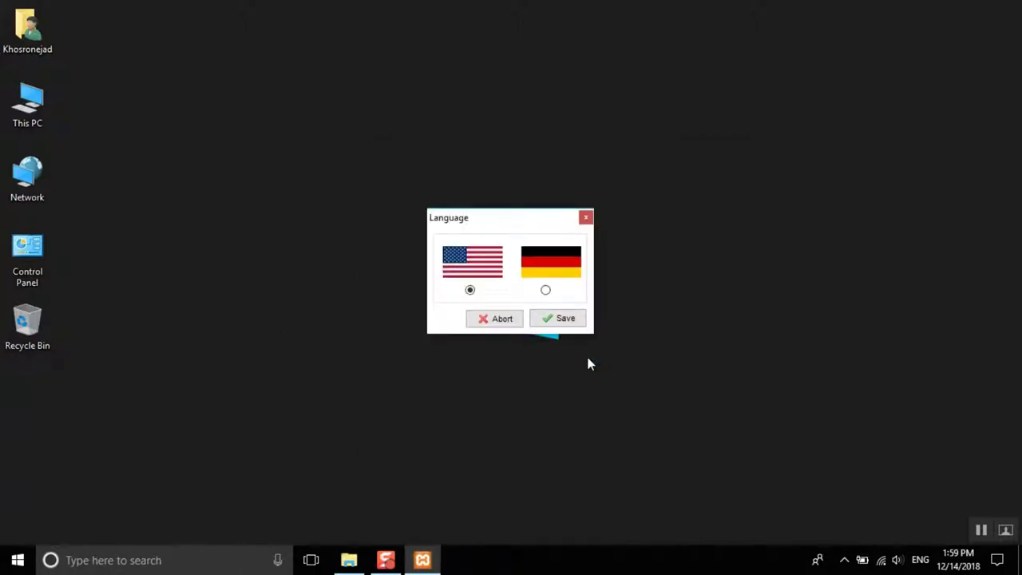
{"action": "left_click", "coordinate": [556, 320]}
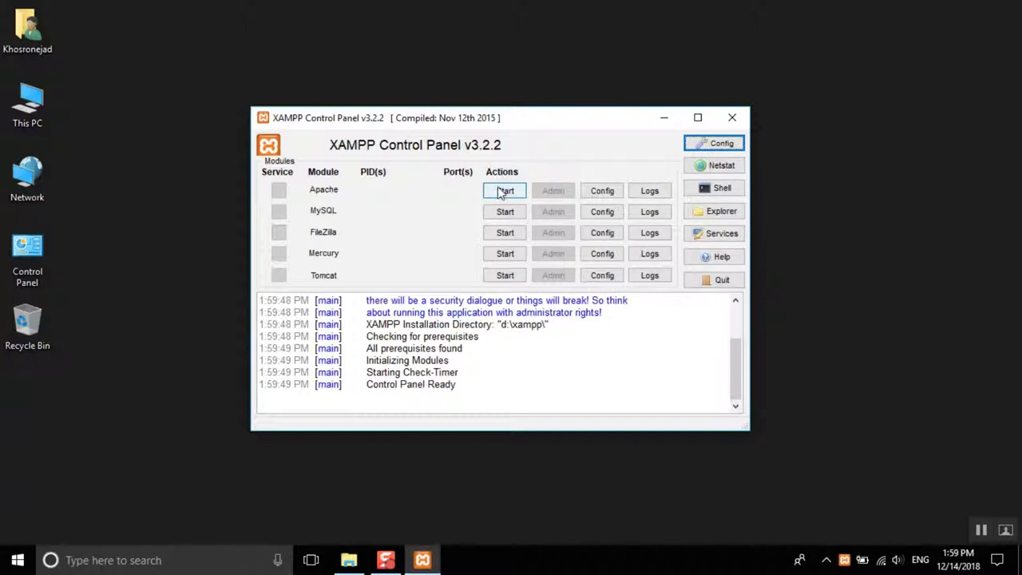
{"action": "left_click", "coordinate": [504, 192]}
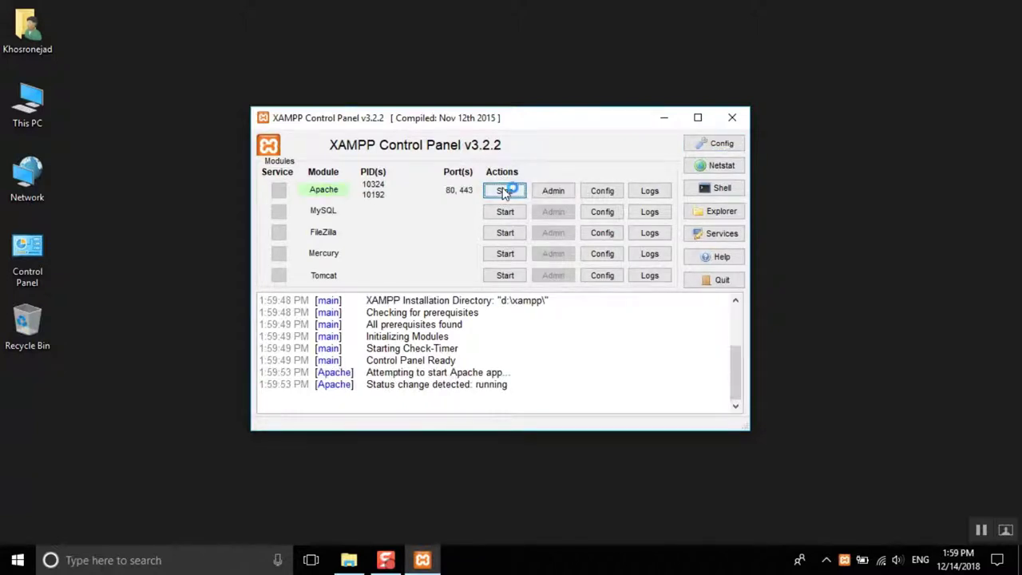
{"action": "left_click", "coordinate": [504, 214]}
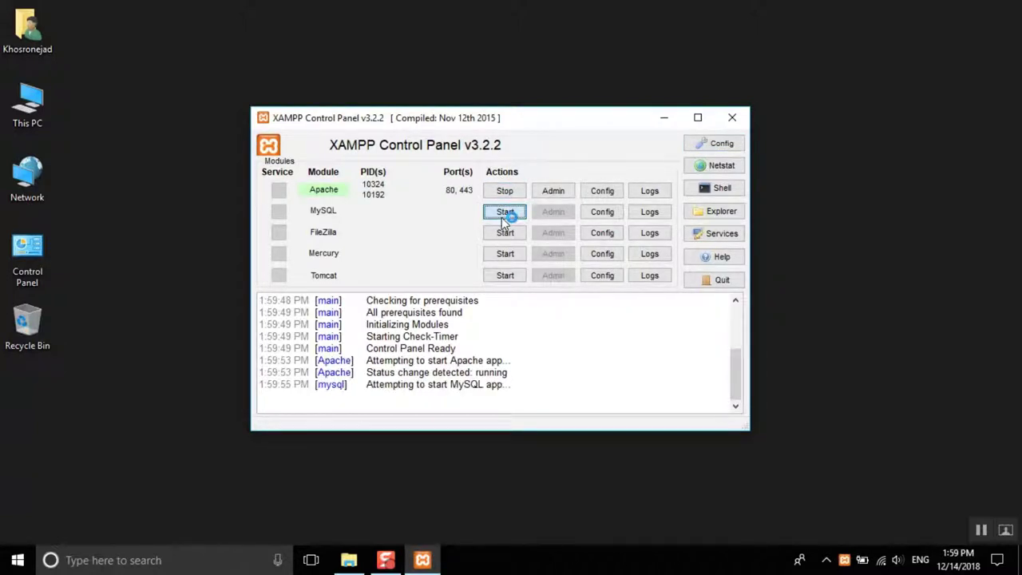
Step: Enable autostart for Apache and MySQL in the panel settings, save, and hide the panel
{"action": "left_click", "coordinate": [706, 145]}
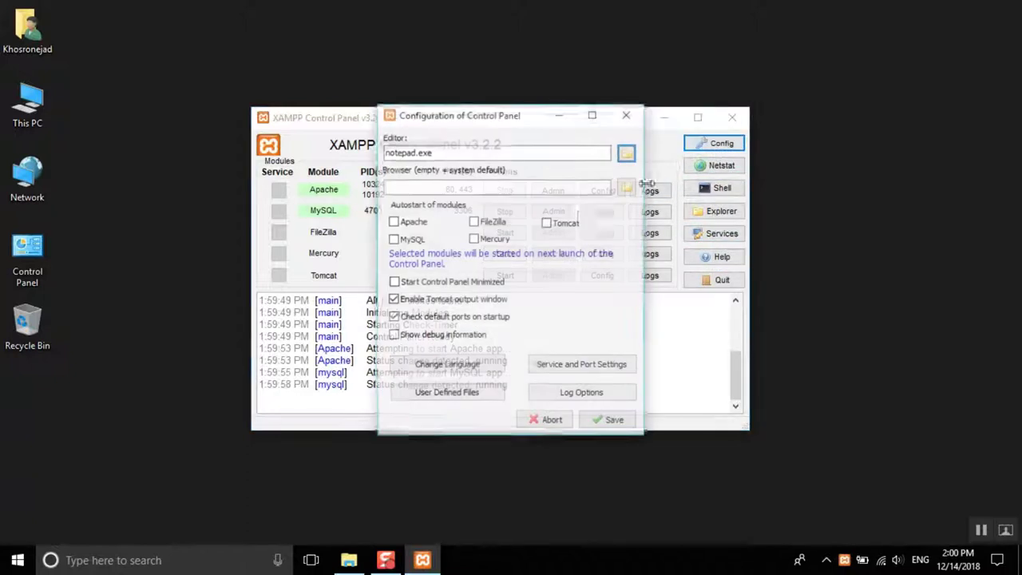
{"action": "left_click", "coordinate": [395, 223]}
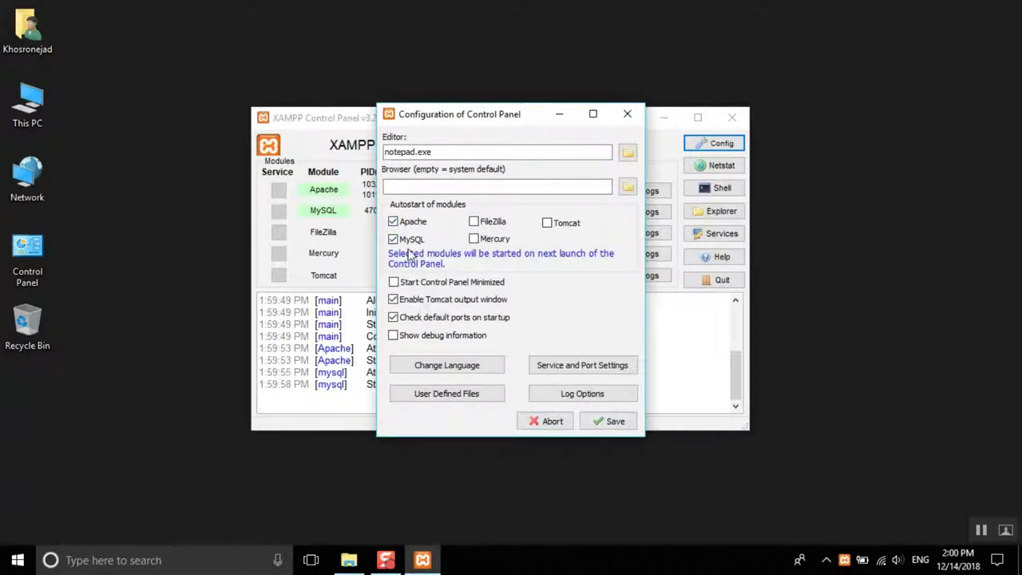
{"action": "left_click", "coordinate": [612, 421]}
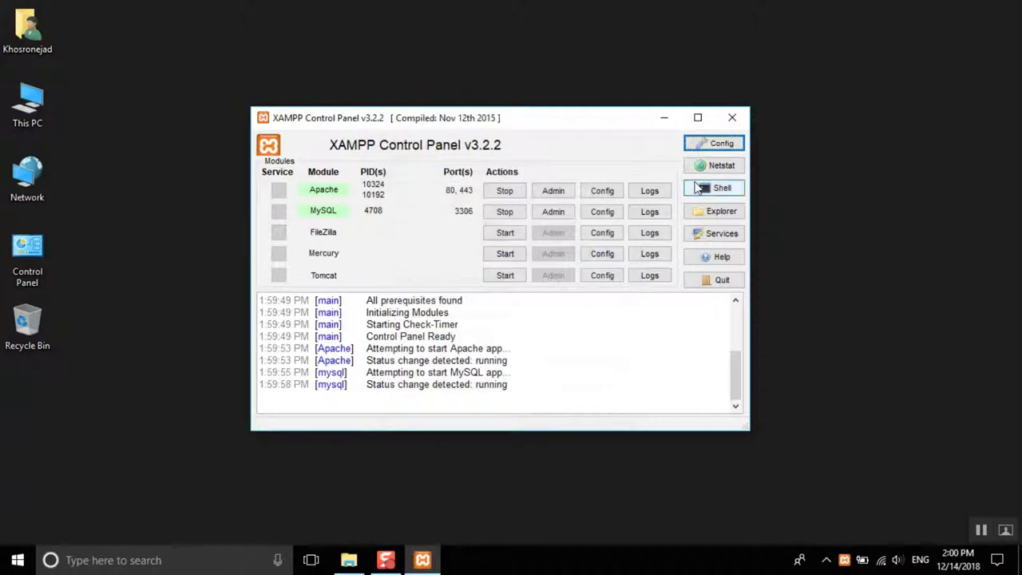
{"action": "left_click", "coordinate": [732, 120]}
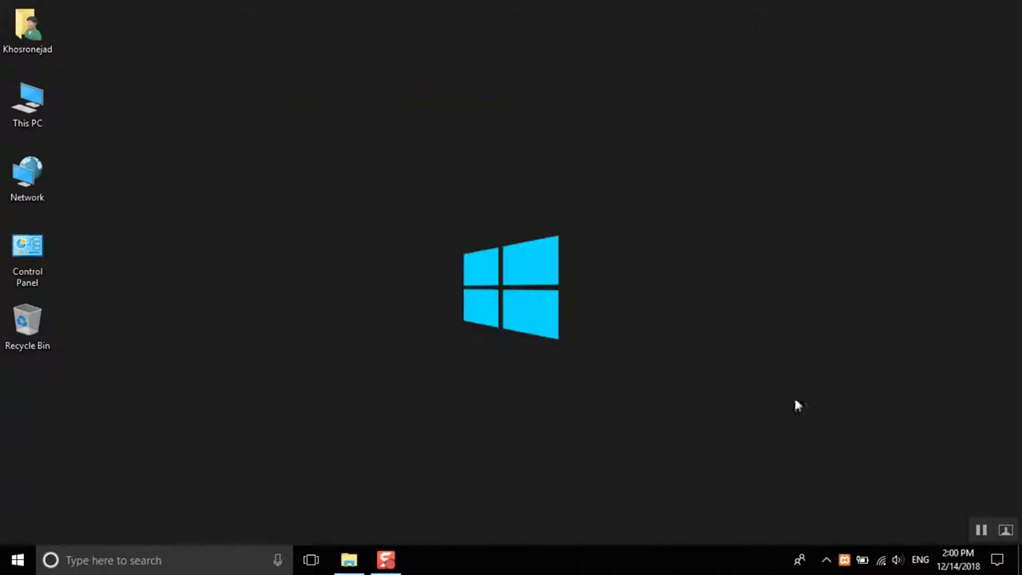
Step: Check the XAMPP tray menu, dismiss it, and bring up the Start menu
{"action": "left_click", "coordinate": [828, 559]}
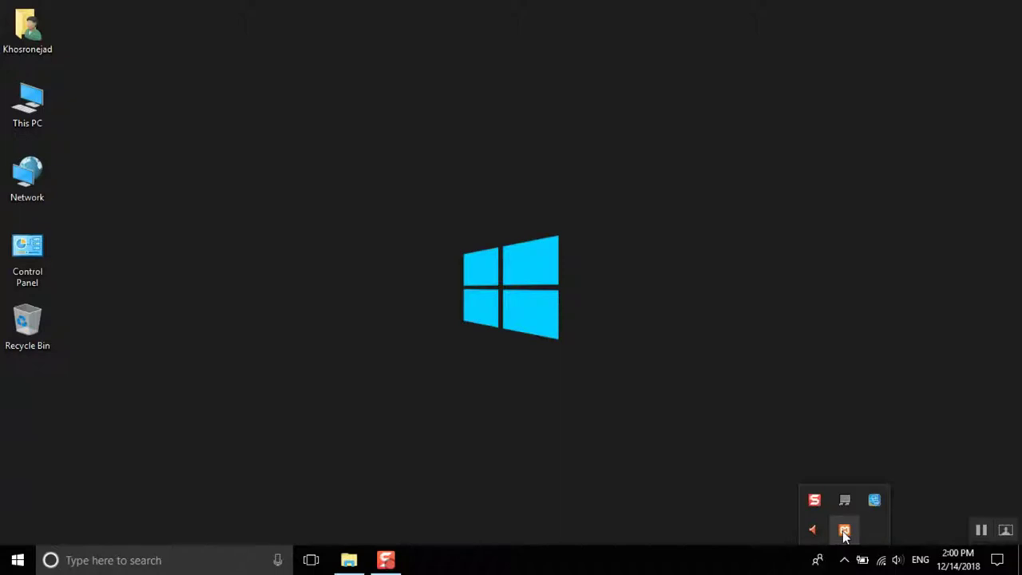
{"action": "right_click", "coordinate": [845, 531]}
{"action": "mouse_move", "coordinate": [883, 449]}
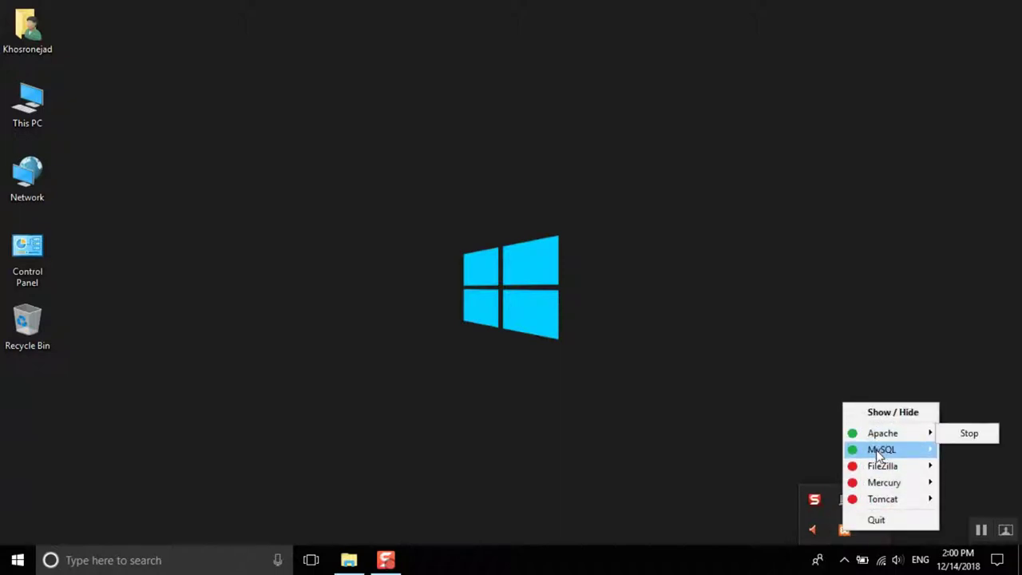
{"action": "left_click", "coordinate": [747, 439]}
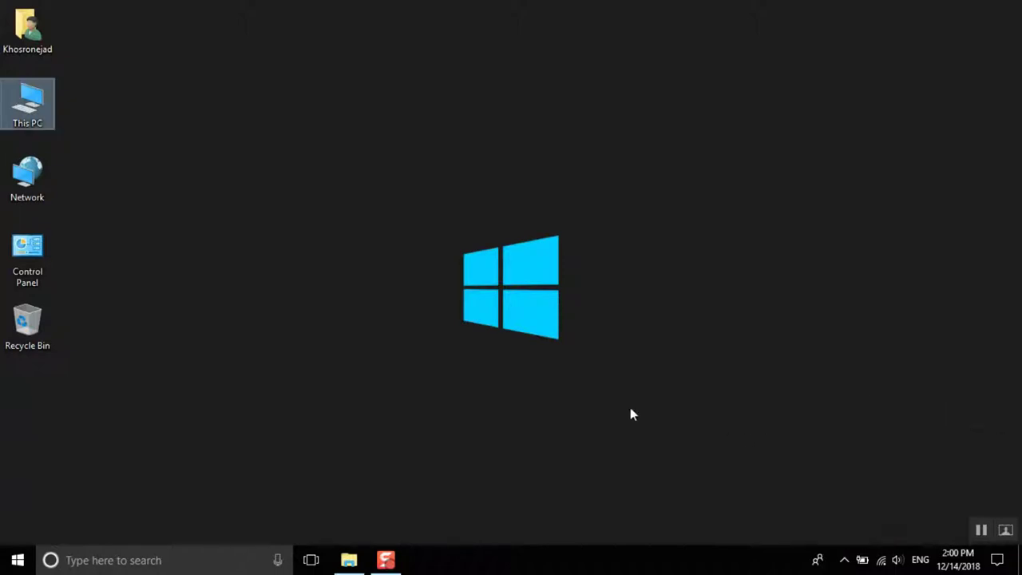
{"action": "left_click", "coordinate": [17, 559]}
Step: Copy wordpress-5.0.zip from E:\Wordpress Class\File and switch to Local Disk (D:)
{"action": "left_click", "coordinate": [18, 561]}
{"action": "double_click", "coordinate": [14, 106]}
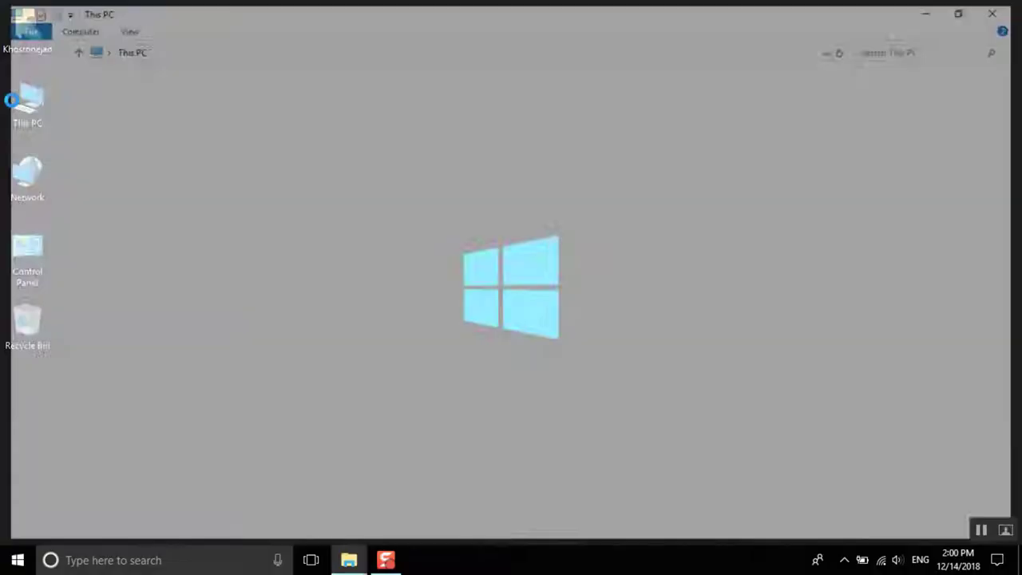
{"action": "double_click", "coordinate": [666, 217]}
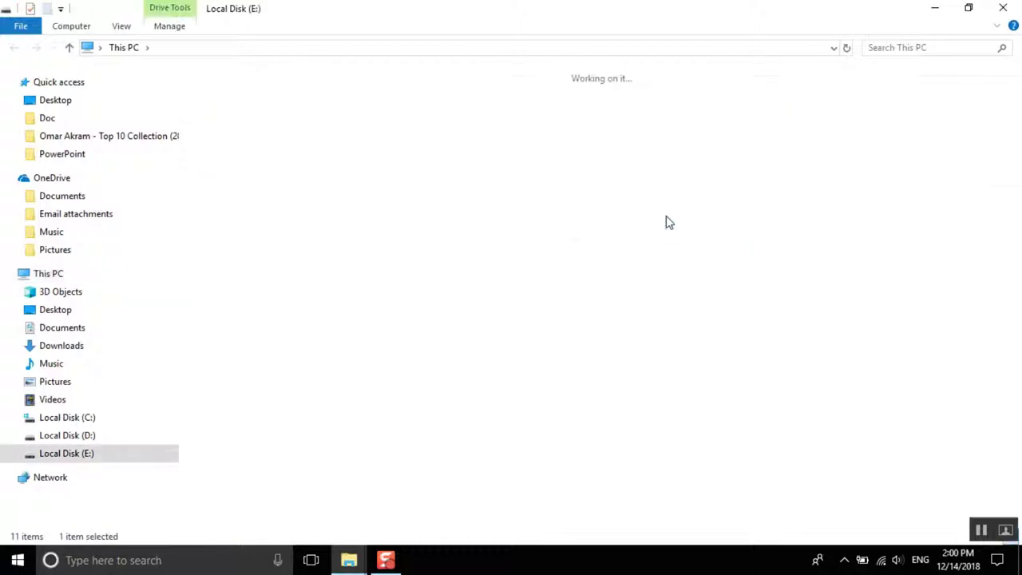
{"action": "double_click", "coordinate": [785, 116]}
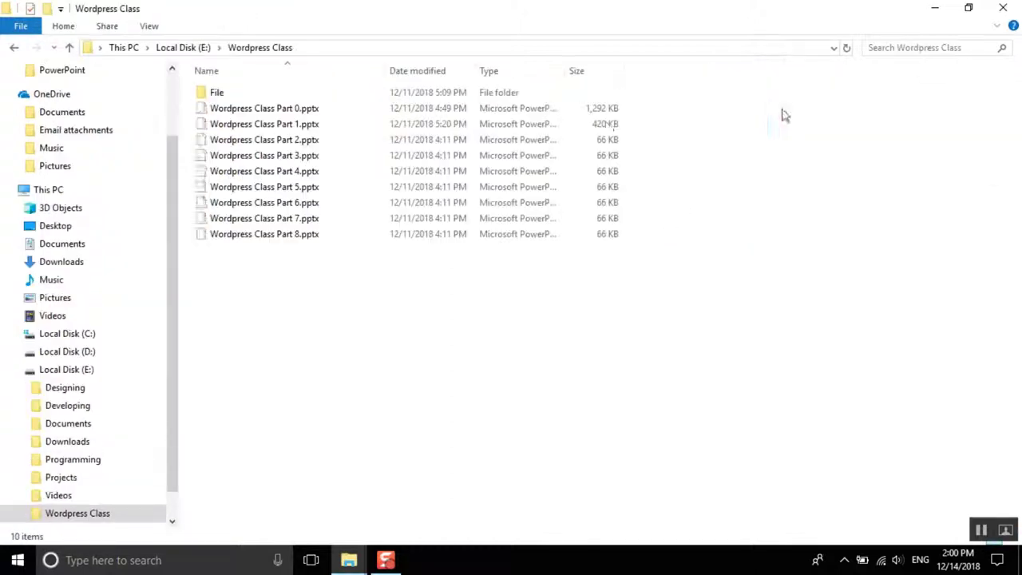
{"action": "double_click", "coordinate": [236, 95]}
{"action": "left_click", "coordinate": [230, 94]}
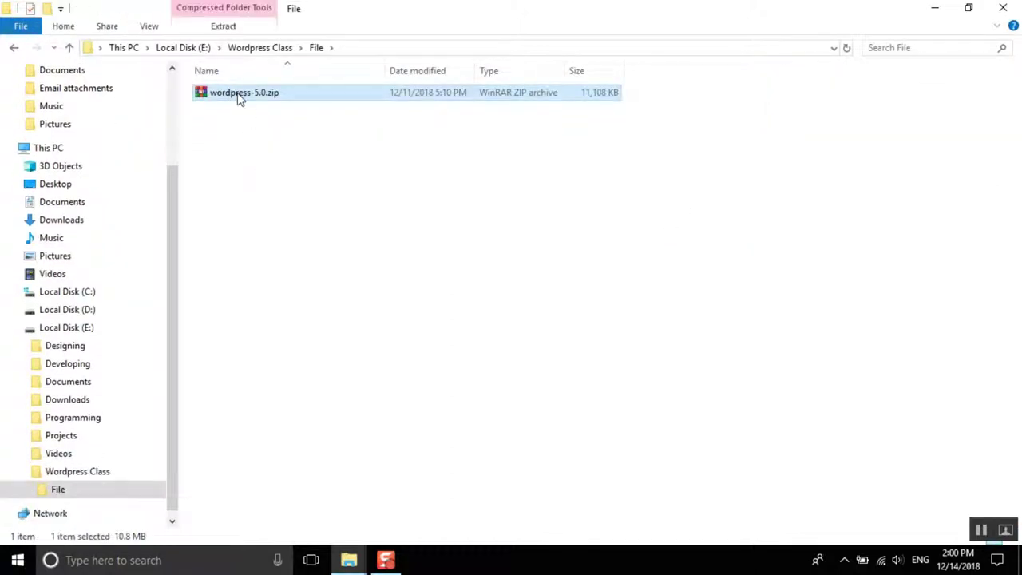
{"action": "right_click", "coordinate": [238, 97]}
{"action": "left_click", "coordinate": [304, 347]}
{"action": "left_click", "coordinate": [88, 310]}
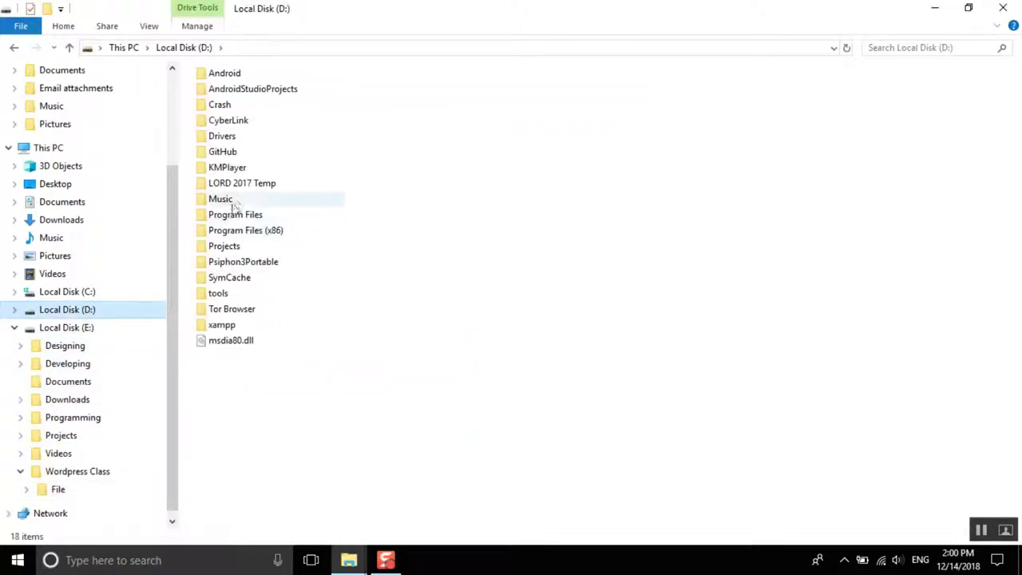
Step: Open D:\xampp\htdocs and delete all of its default files
{"action": "double_click", "coordinate": [222, 328]}
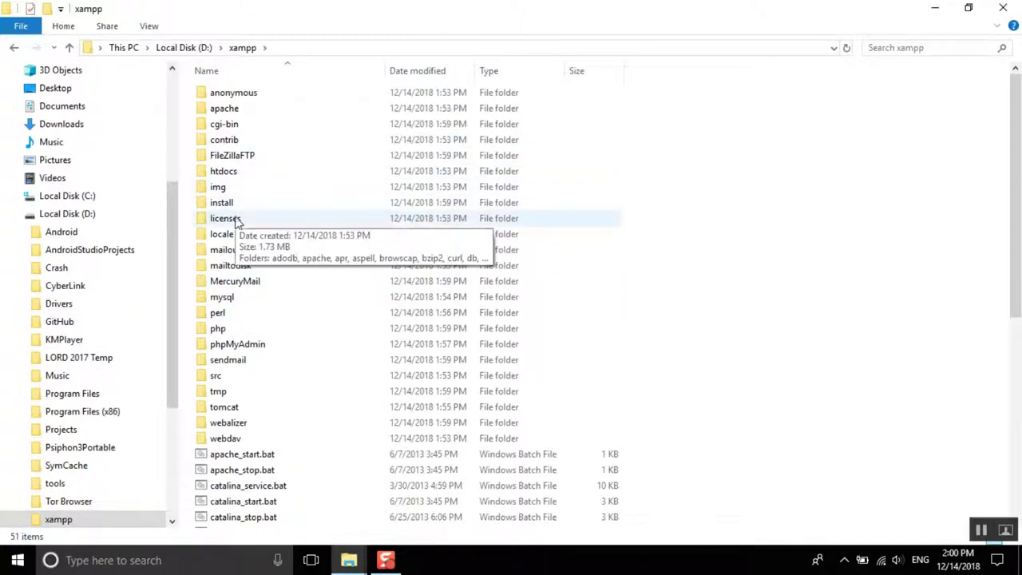
{"action": "double_click", "coordinate": [267, 172]}
{"action": "left_click_drag", "start_coordinate": [273, 302], "coordinate": [255, 91]}
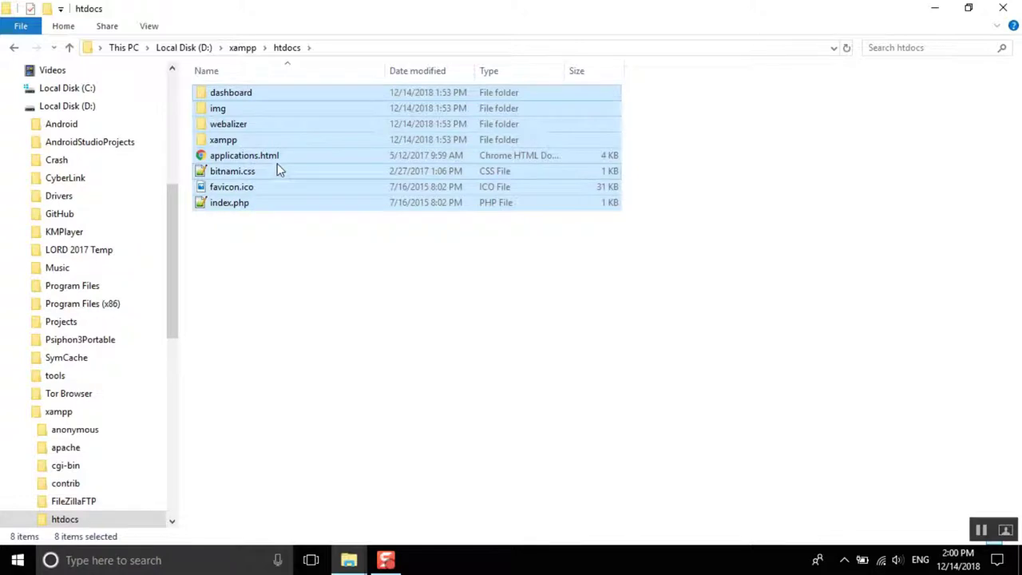
{"action": "right_click", "coordinate": [277, 166]}
{"action": "left_click", "coordinate": [344, 421]}
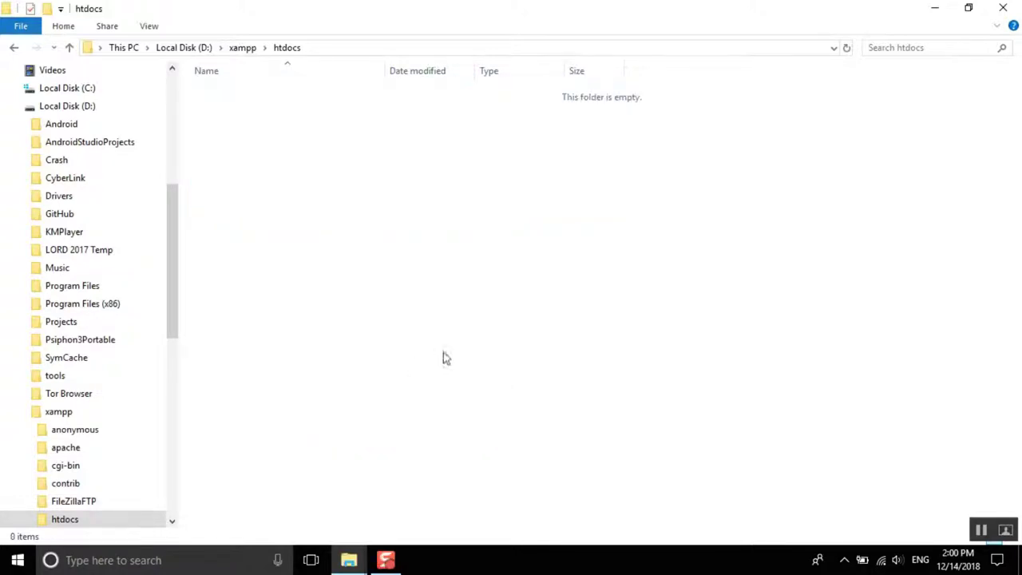
Step: Paste wordpress-5.0.zip into htdocs and extract it there
{"action": "right_click", "coordinate": [280, 220]}
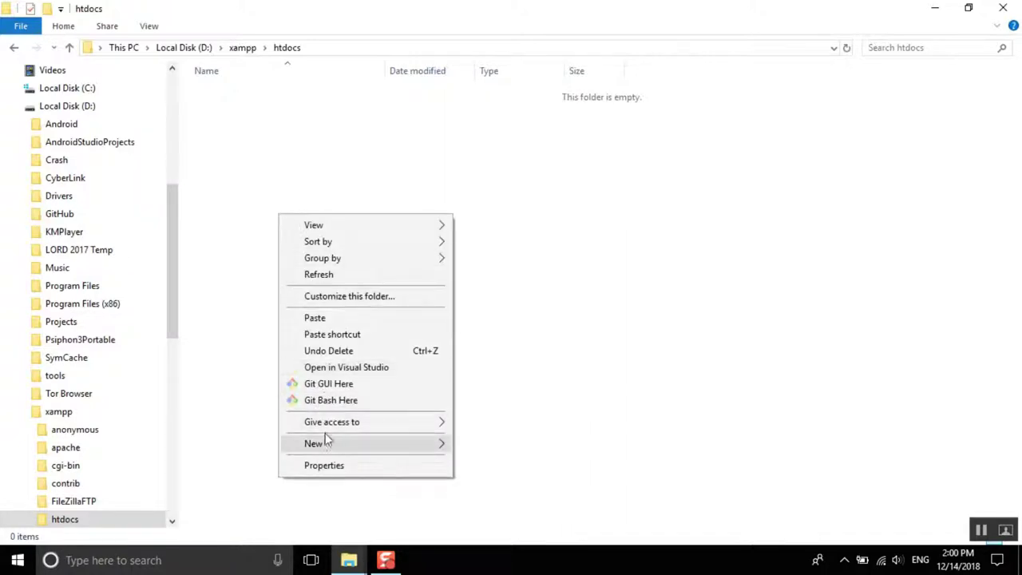
{"action": "left_click", "coordinate": [325, 319]}
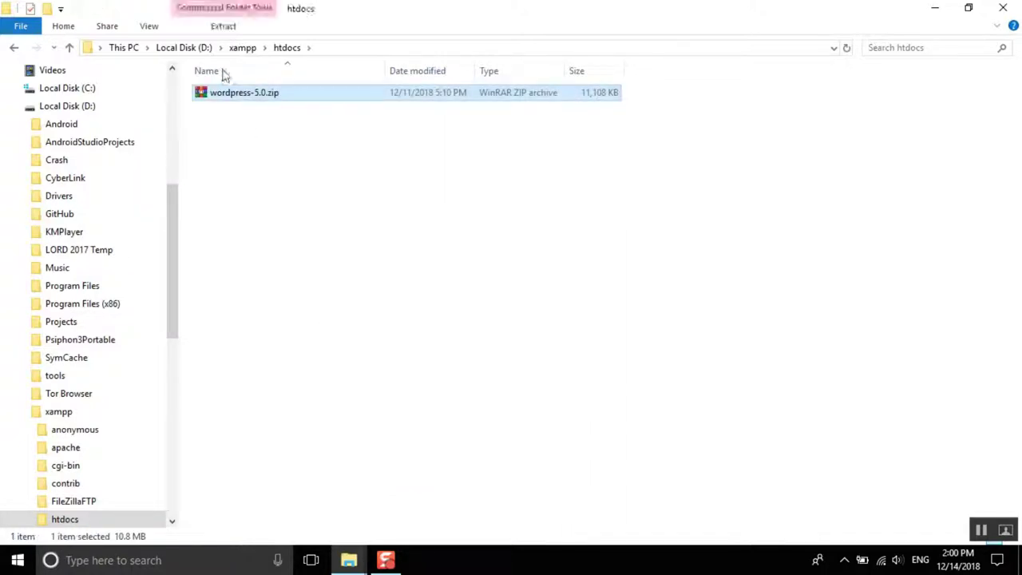
{"action": "right_click", "coordinate": [228, 96]}
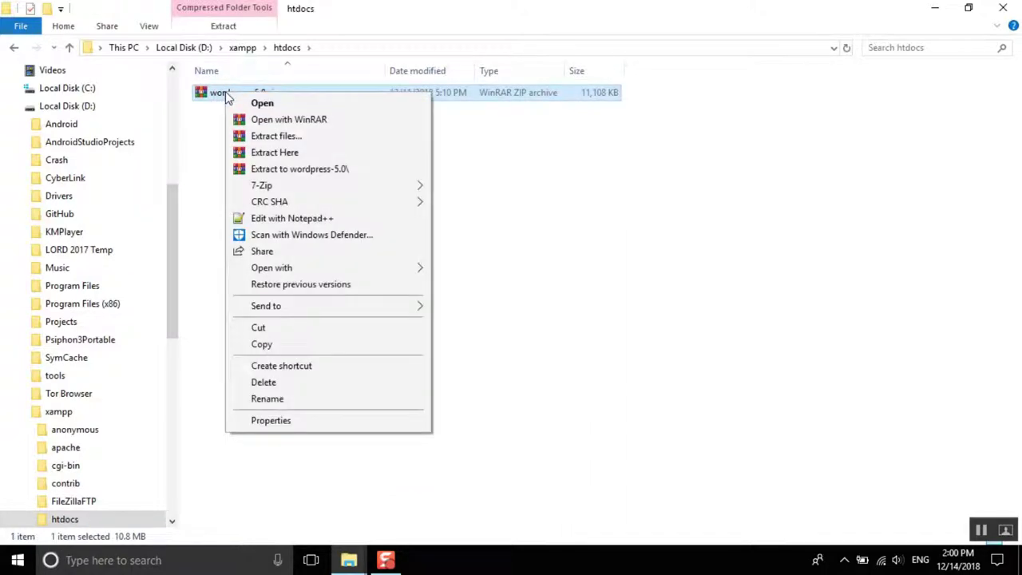
{"action": "left_click", "coordinate": [288, 152]}
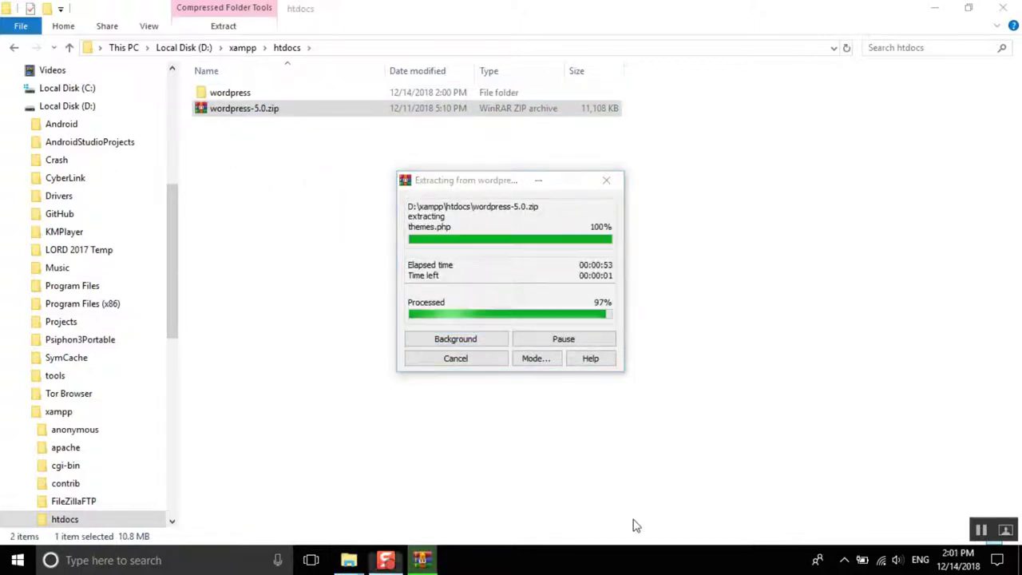
Step: Move all 19 files from the extracted wordpress folder up into htdocs
{"action": "double_click", "coordinate": [225, 95]}
{"action": "left_click_drag", "start_coordinate": [245, 443], "coordinate": [237, 87]}
{"action": "right_click", "coordinate": [237, 147]}
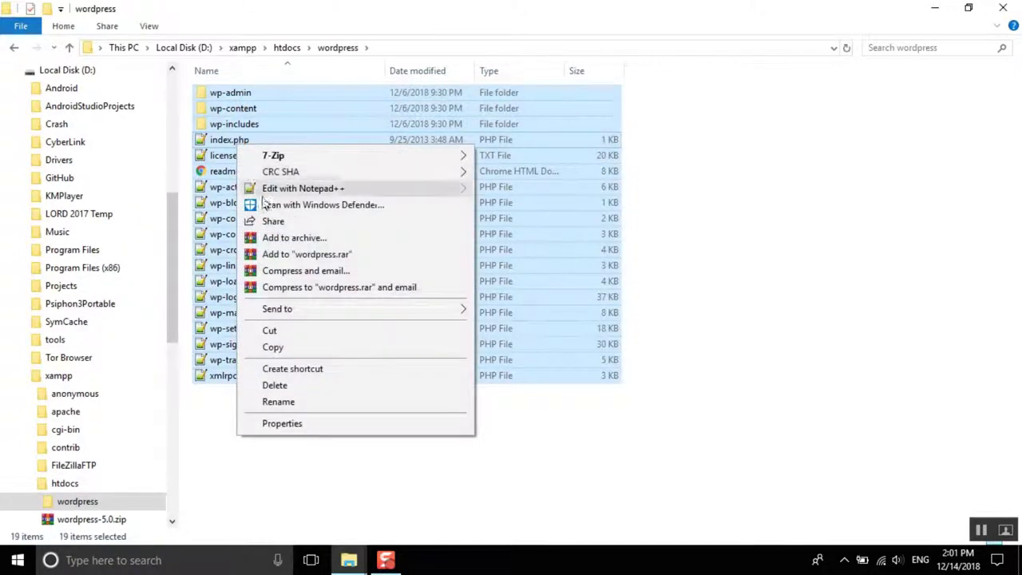
{"action": "left_click", "coordinate": [271, 331]}
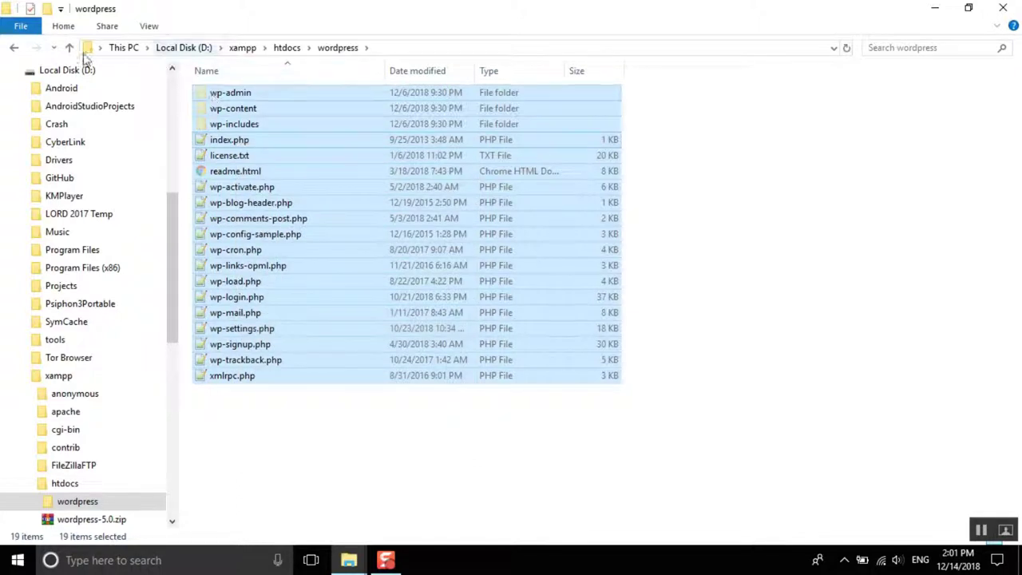
{"action": "left_click", "coordinate": [13, 47]}
{"action": "left_click", "coordinate": [250, 209]}
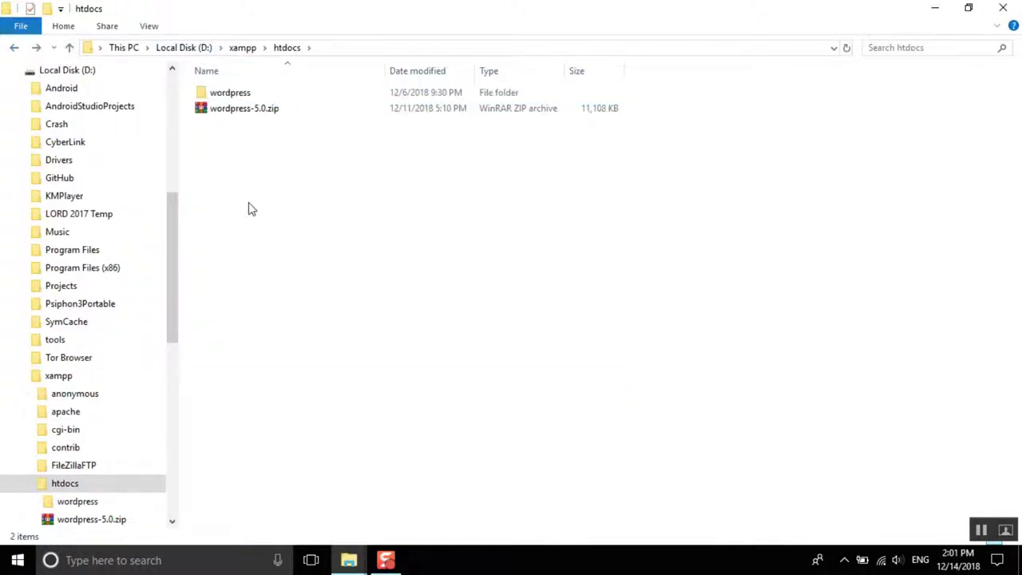
{"action": "right_click", "coordinate": [251, 210]}
{"action": "left_click", "coordinate": [296, 310]}
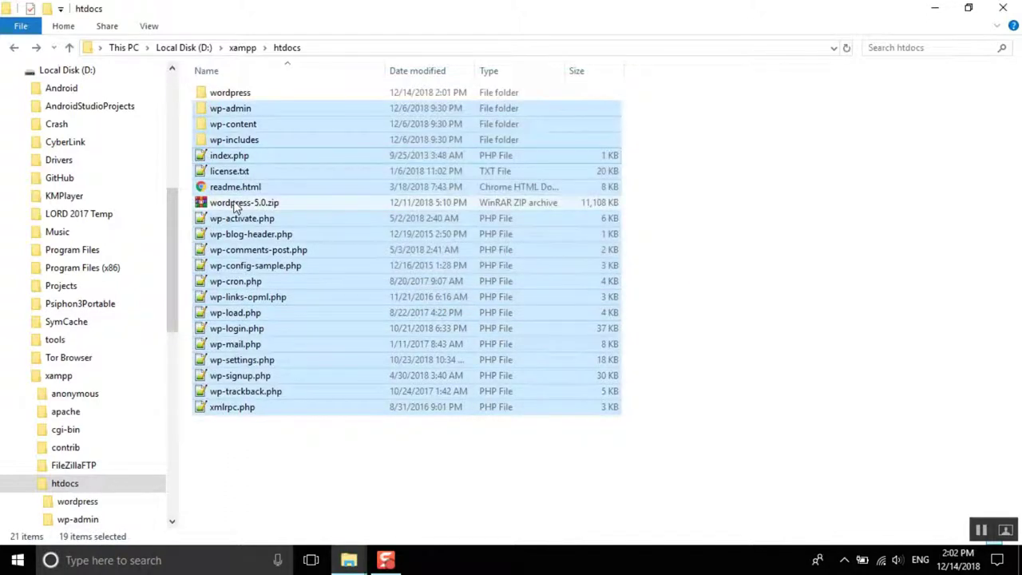
Step: Delete the zip archive and the empty wordpress folder, then refresh htdocs
{"action": "left_click", "coordinate": [240, 204]}
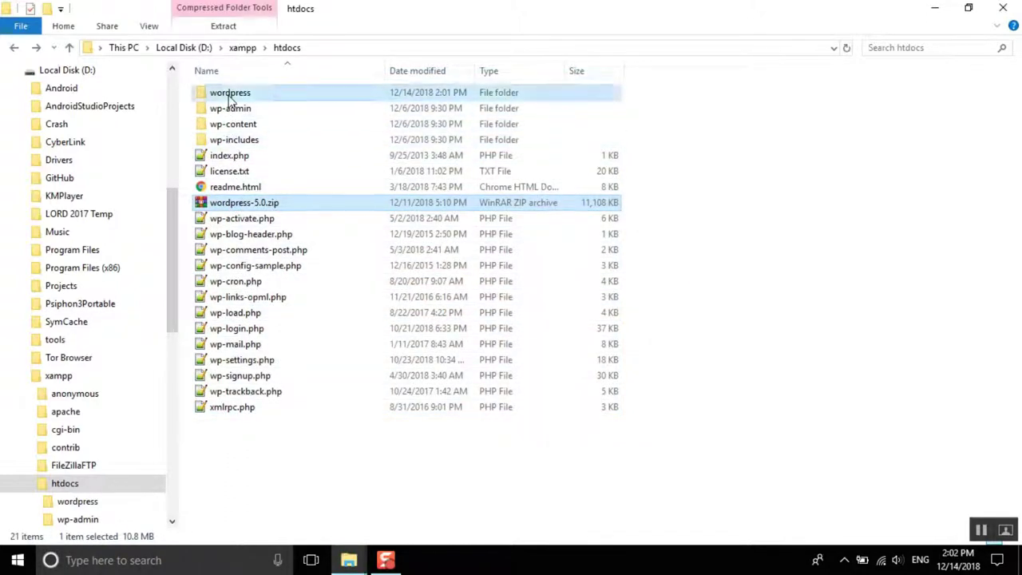
{"action": "left_click", "coordinate": [235, 94], "text": "ctrl"}
{"action": "right_click", "coordinate": [277, 95]}
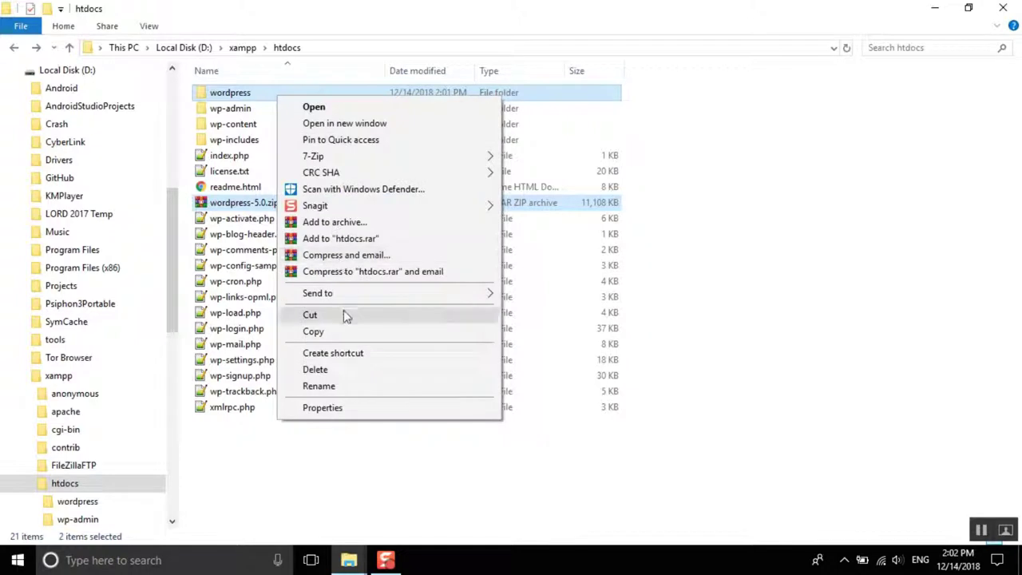
{"action": "left_click", "coordinate": [340, 369]}
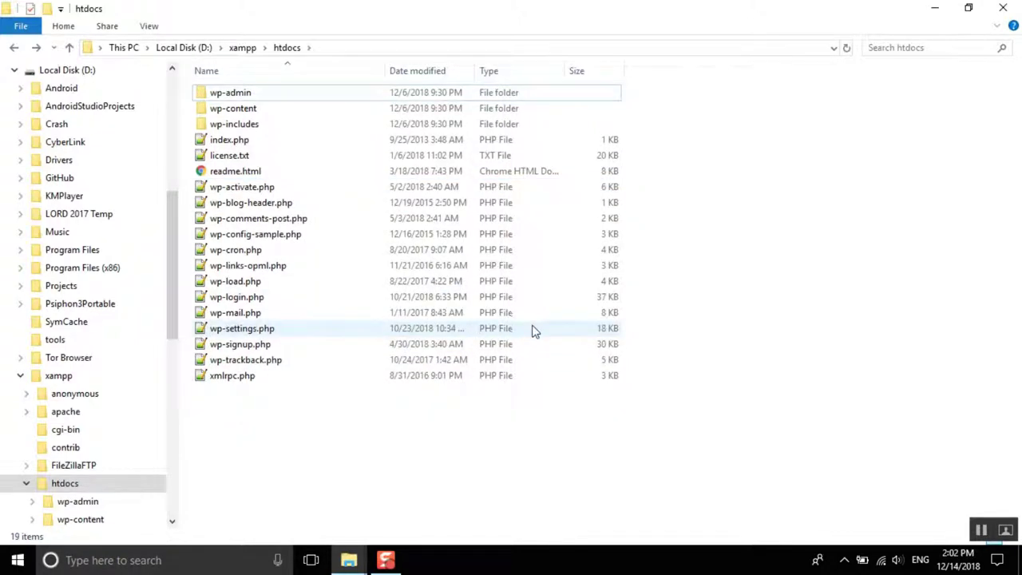
{"action": "right_click", "coordinate": [423, 453]}
{"action": "left_click", "coordinate": [448, 240]}
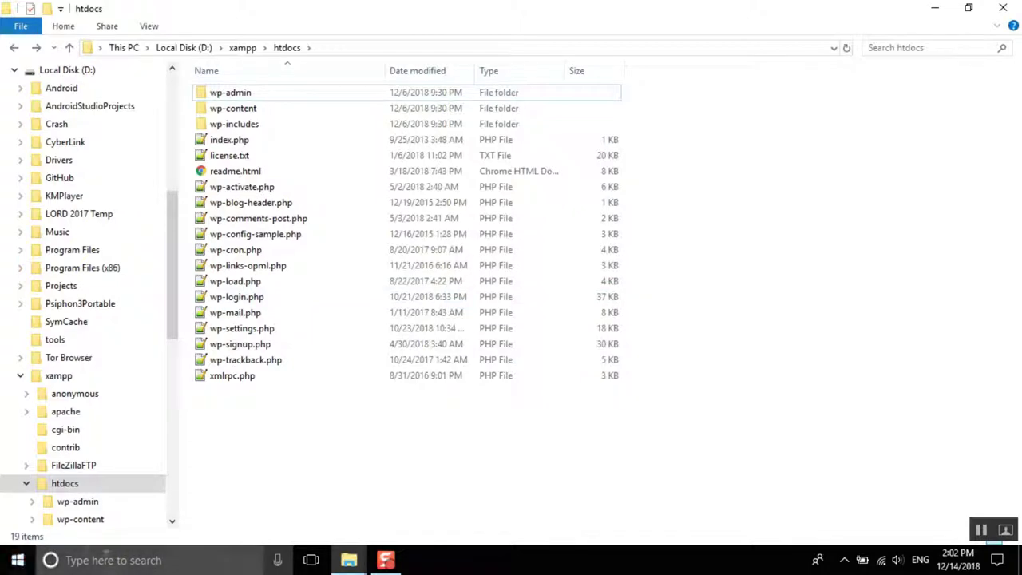
Step: Launch Google Chrome from the Start menu
{"action": "left_click", "coordinate": [102, 560]}
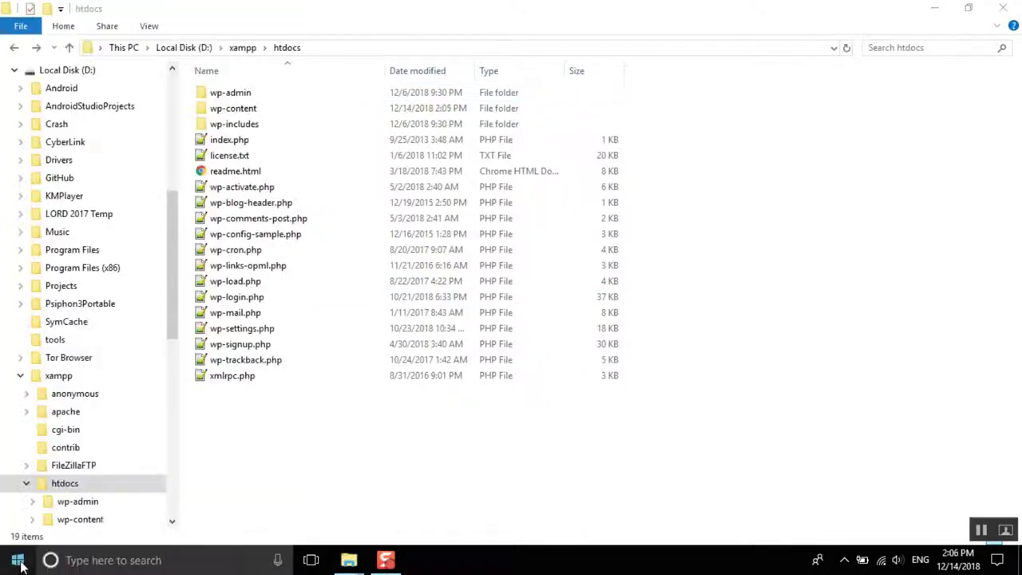
{"action": "left_click", "coordinate": [17, 563]}
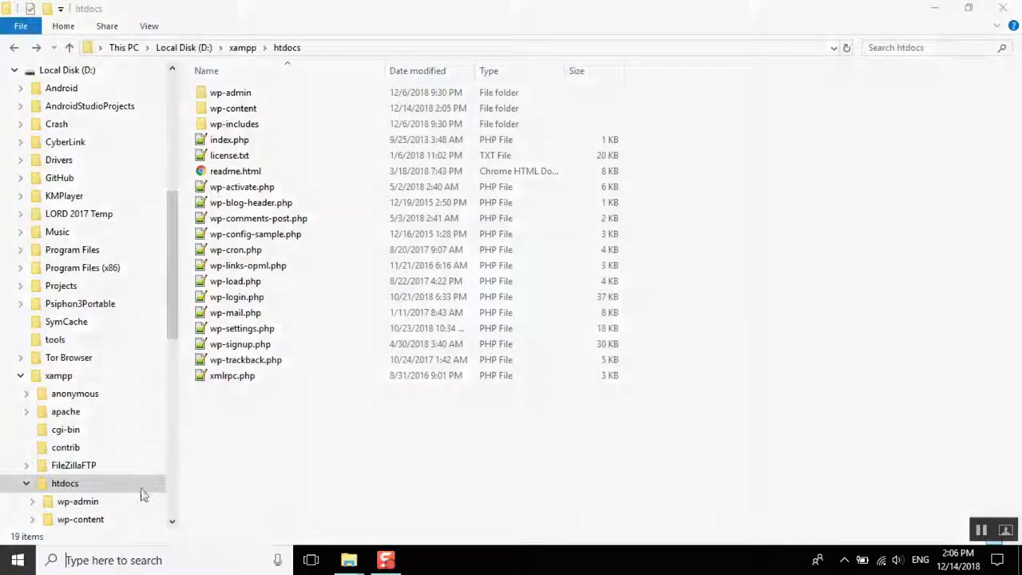
{"action": "left_click", "coordinate": [721, 106]}
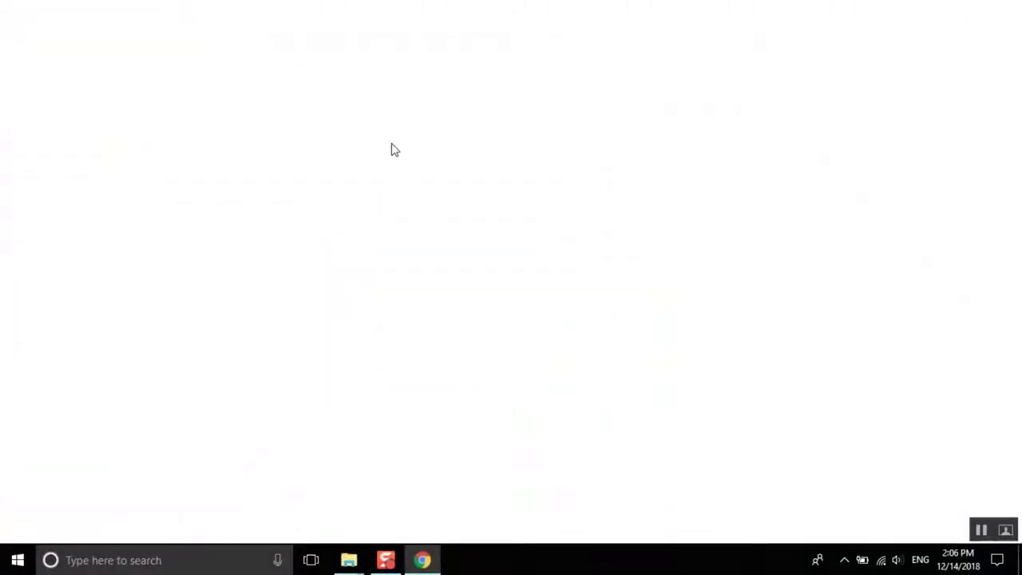
Step: Load localhost for WordPress setup, then localhost/phpmyadmin in a new tab
{"action": "type", "text": "local"}
{"action": "key", "text": "Return"}
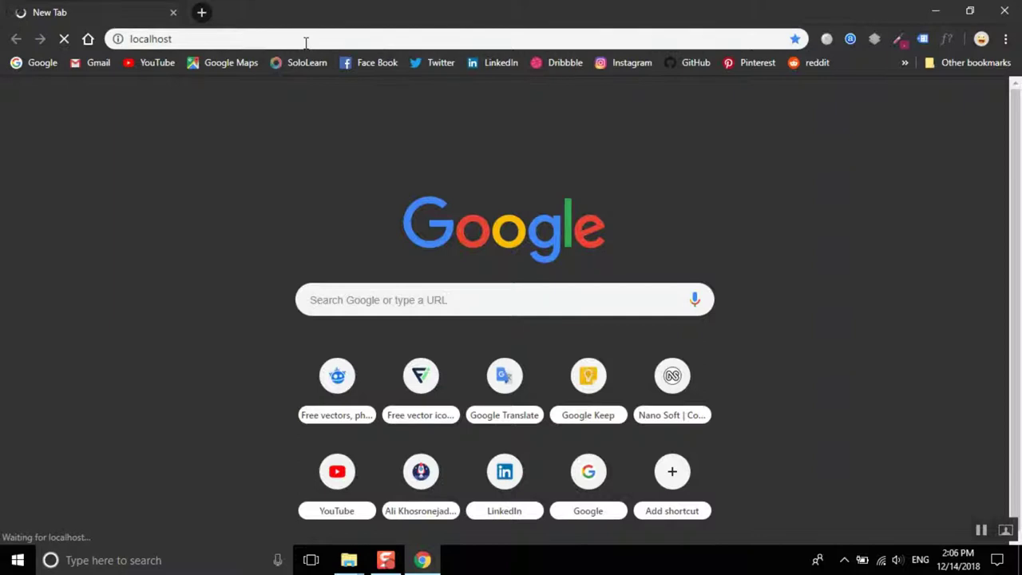
{"action": "left_click", "coordinate": [203, 15]}
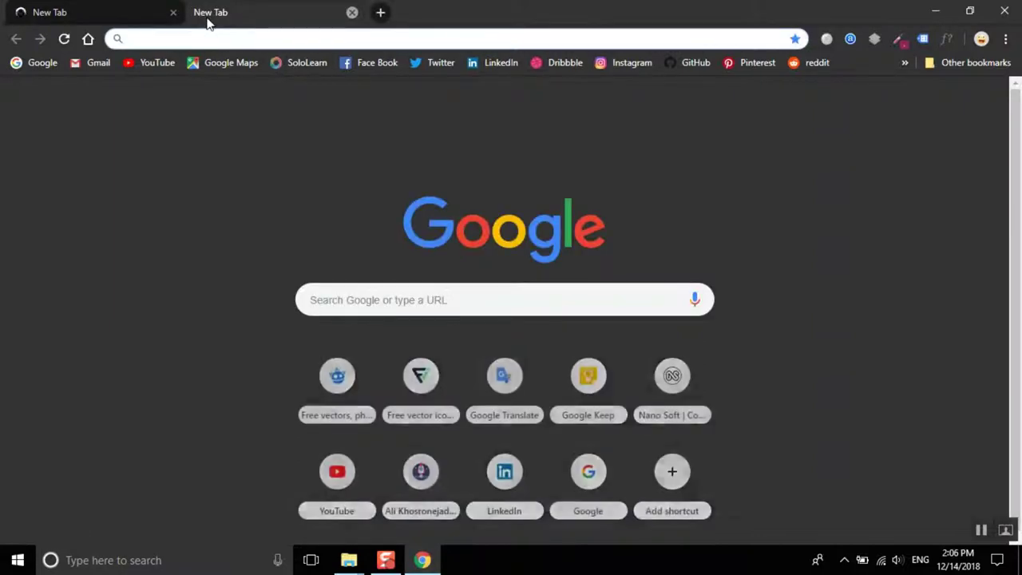
{"action": "type", "text": "localhost/"}
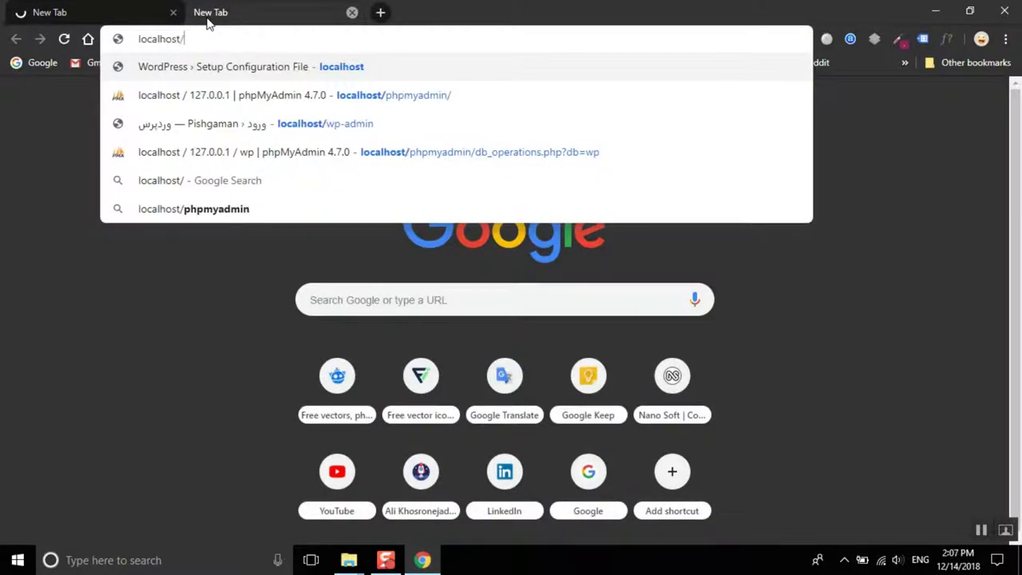
{"action": "type", "text": "ph"}
{"action": "key", "text": "Return"}
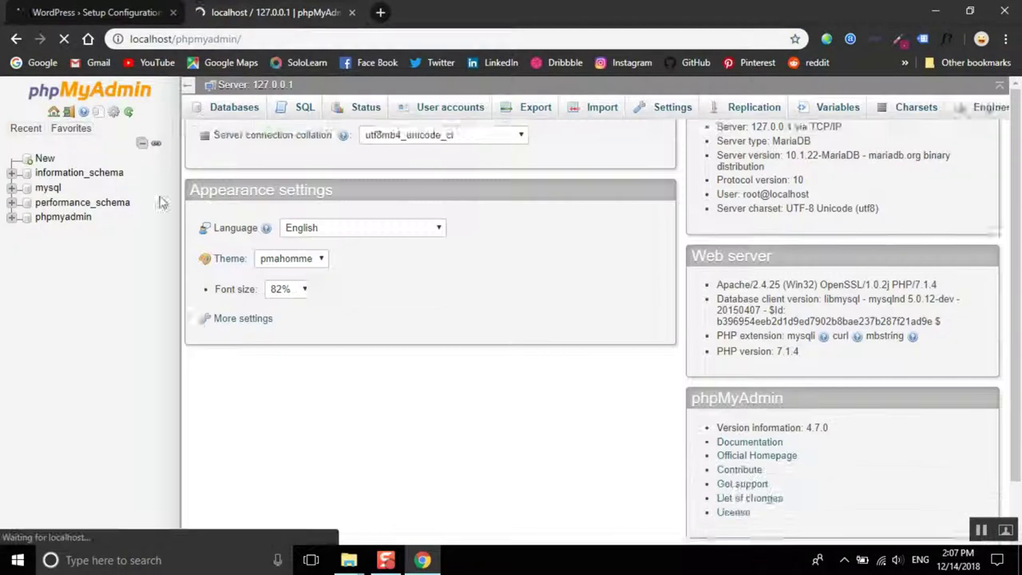
Step: Create an empty phpMyAdmin database called 'wordpress' and open its structure page
{"action": "left_click", "coordinate": [44, 159]}
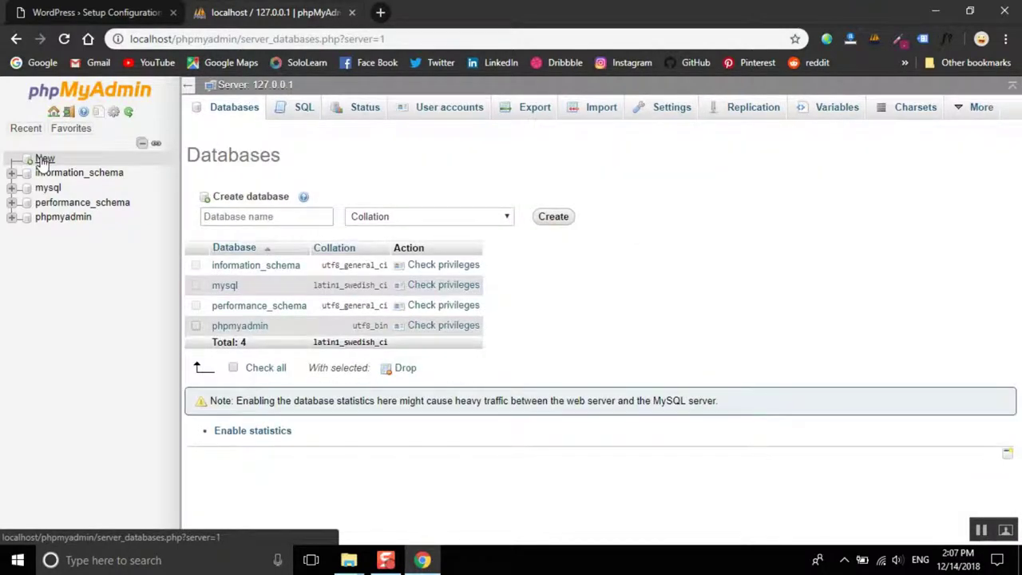
{"action": "left_click", "coordinate": [244, 216]}
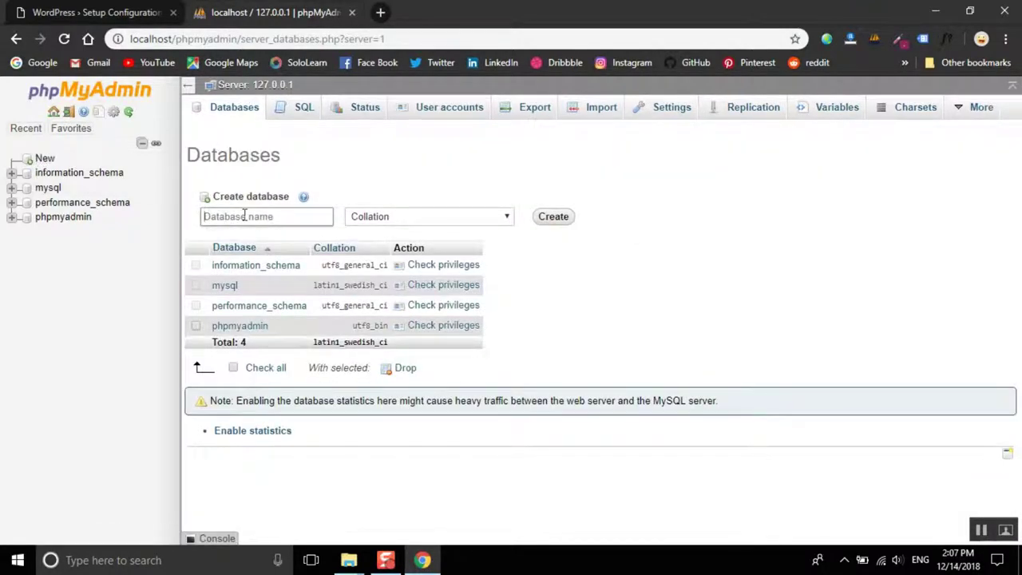
{"action": "type", "text": "wordpress"}
{"action": "left_click", "coordinate": [553, 218]}
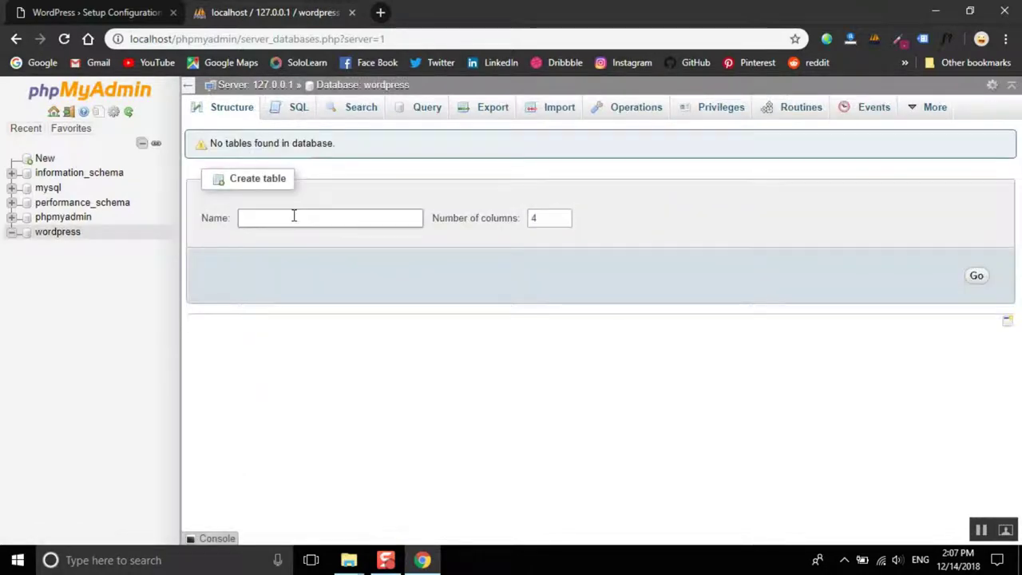
{"action": "left_click", "coordinate": [46, 233]}
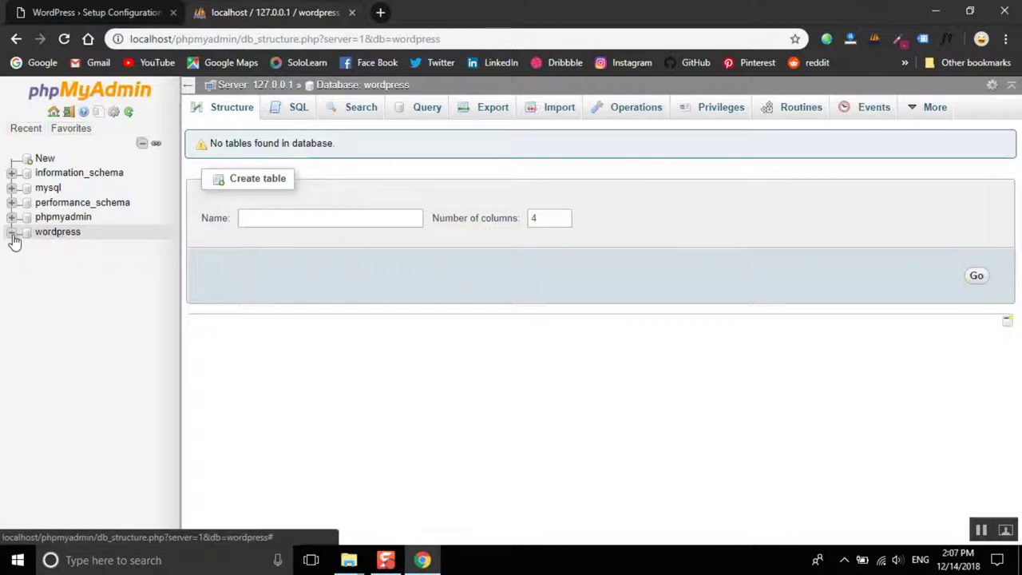
Step: Submit WordPress database details: name wordpress, user root, empty password, host localhost, prefix wp_
{"action": "left_click", "coordinate": [91, 12]}
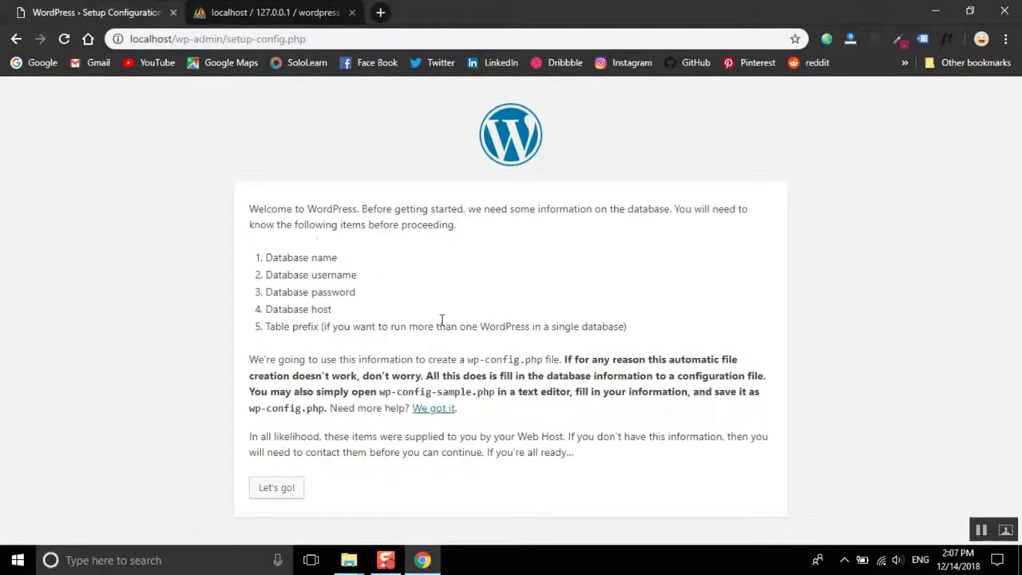
{"action": "left_click", "coordinate": [276, 491]}
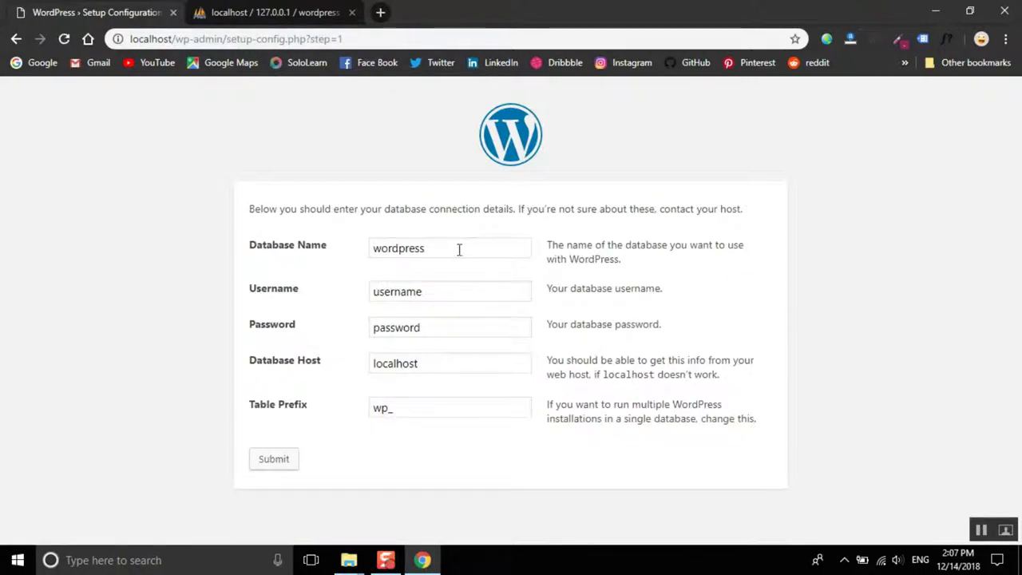
{"action": "double_click", "coordinate": [470, 251]}
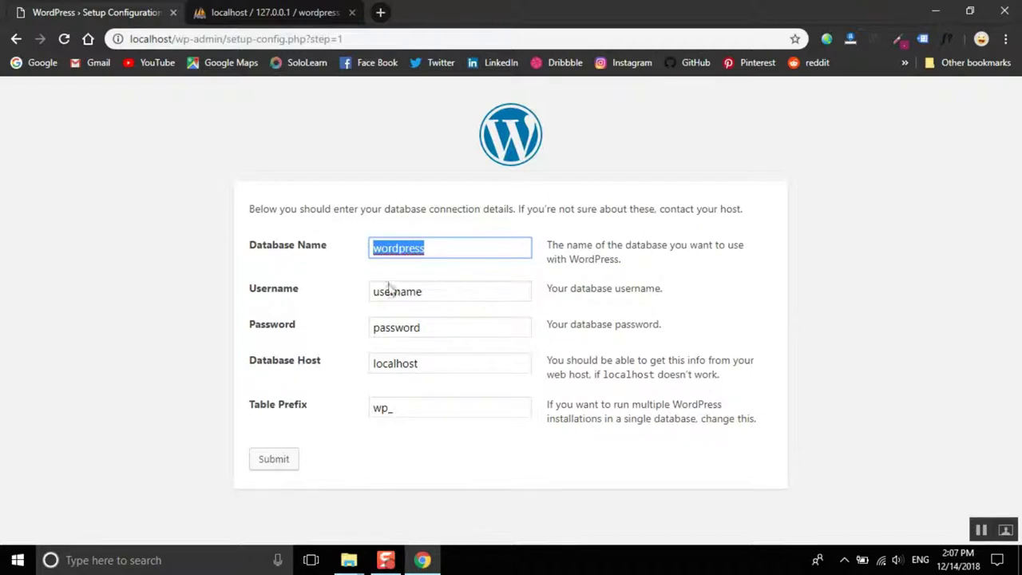
{"action": "type", "text": "w"}
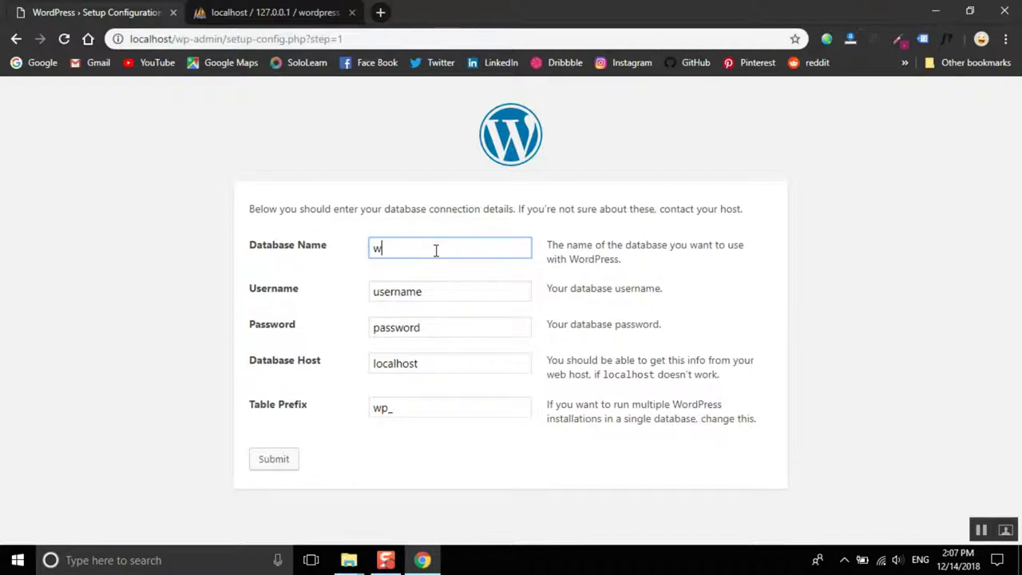
{"action": "type", "text": "ordpress"}
{"action": "key", "text": "Tab"}
{"action": "type", "text": "r"}
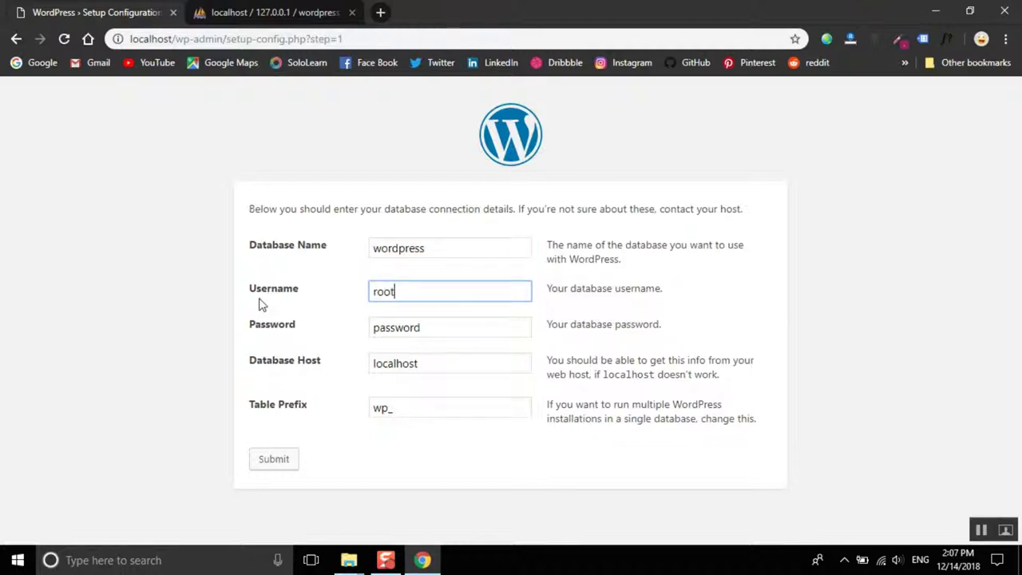
{"action": "type", "text": "oot"}
{"action": "key", "text": "Tab"}
{"action": "key", "text": "BackSpace"}
{"action": "left_click", "coordinate": [486, 456]}
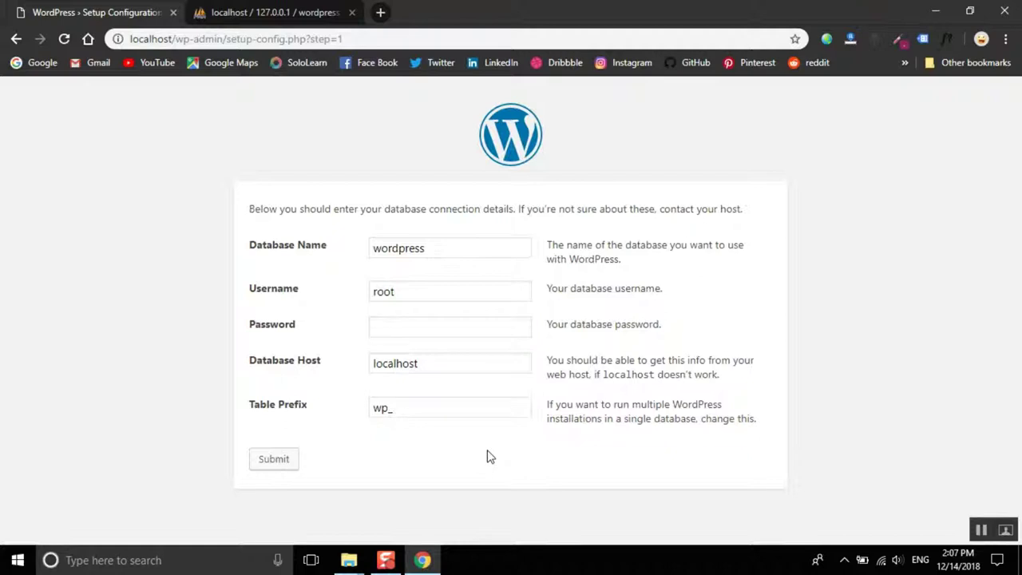
{"action": "left_click", "coordinate": [274, 459]}
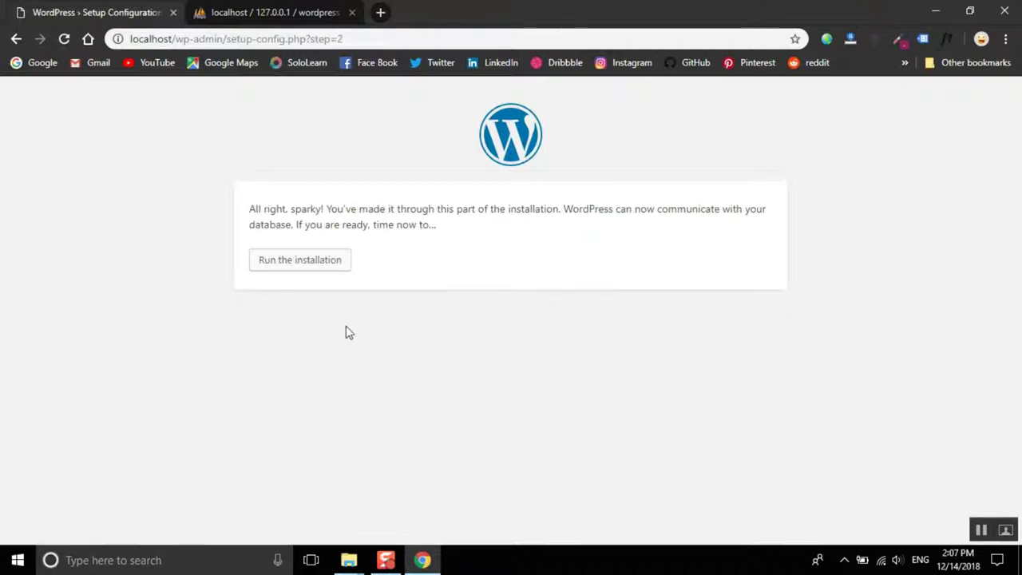
Step: Install WordPress with site title test, username admin, a confirmed weak password and an admin e-mail
{"action": "left_click", "coordinate": [302, 261]}
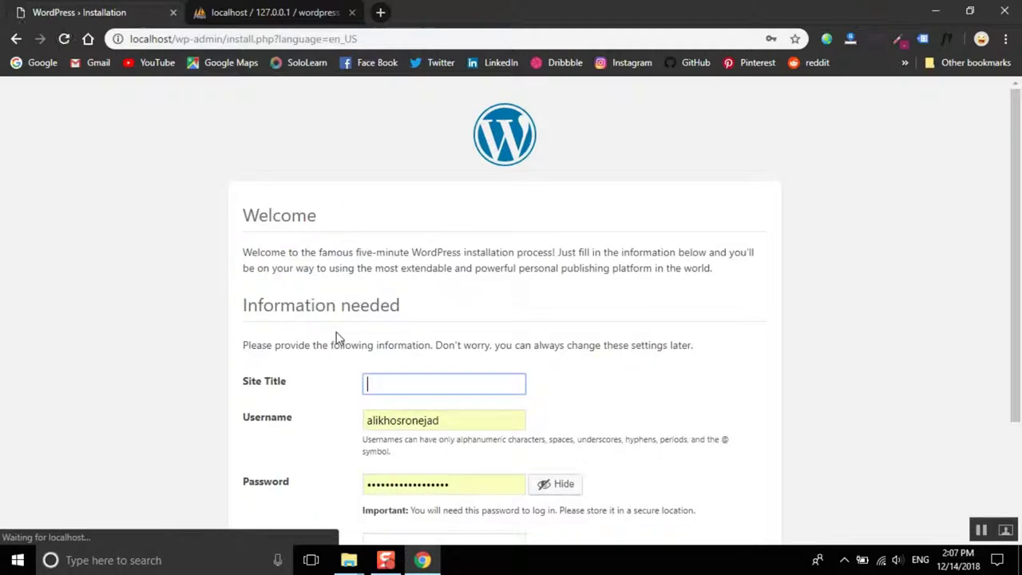
{"action": "scroll", "coordinate": [344, 320], "scroll_direction": "down", "scroll_amount": 2}
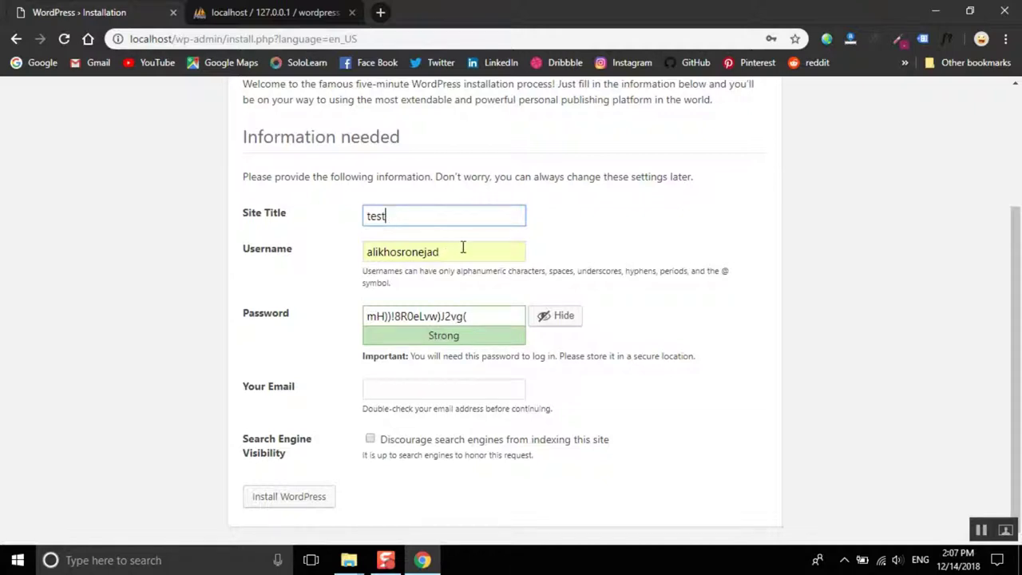
{"action": "key", "text": "Tab"}
{"action": "type", "text": "adm"}
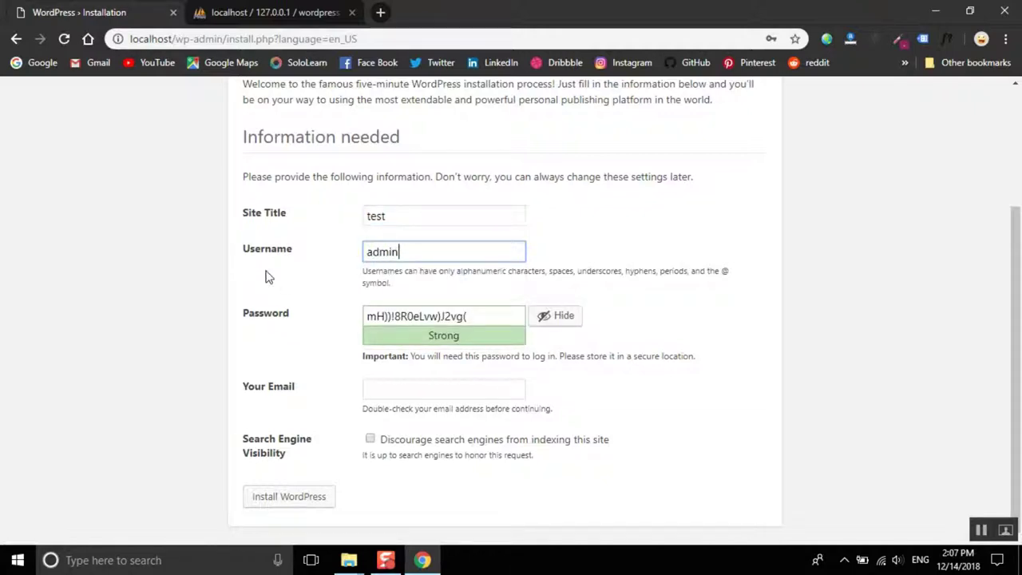
{"action": "key", "text": "Tab"}
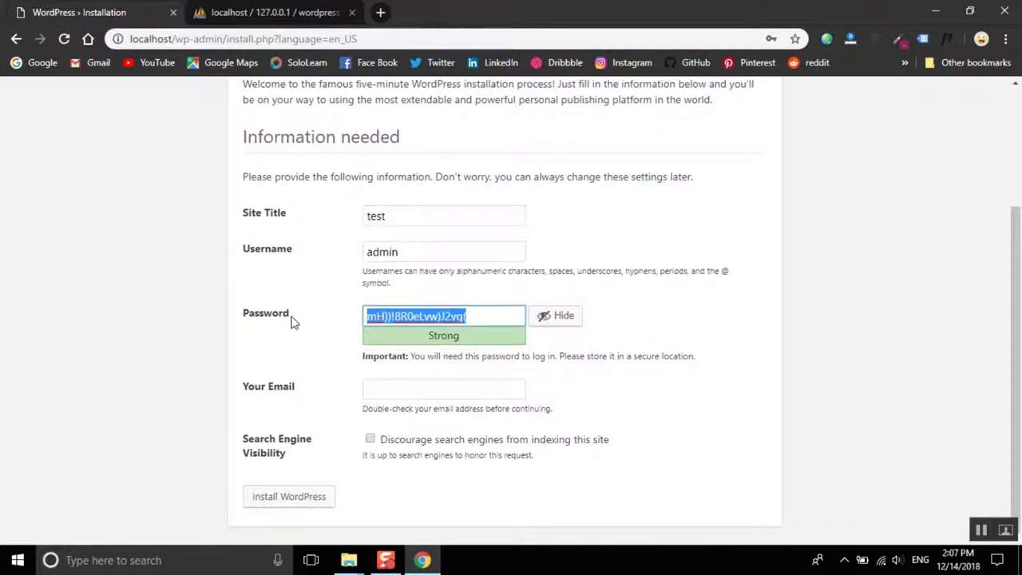
{"action": "type", "text": "12345"}
{"action": "left_click", "coordinate": [371, 386]}
{"action": "scroll", "coordinate": [415, 383], "scroll_direction": "down", "scroll_amount": 1}
{"action": "left_click", "coordinate": [420, 385]}
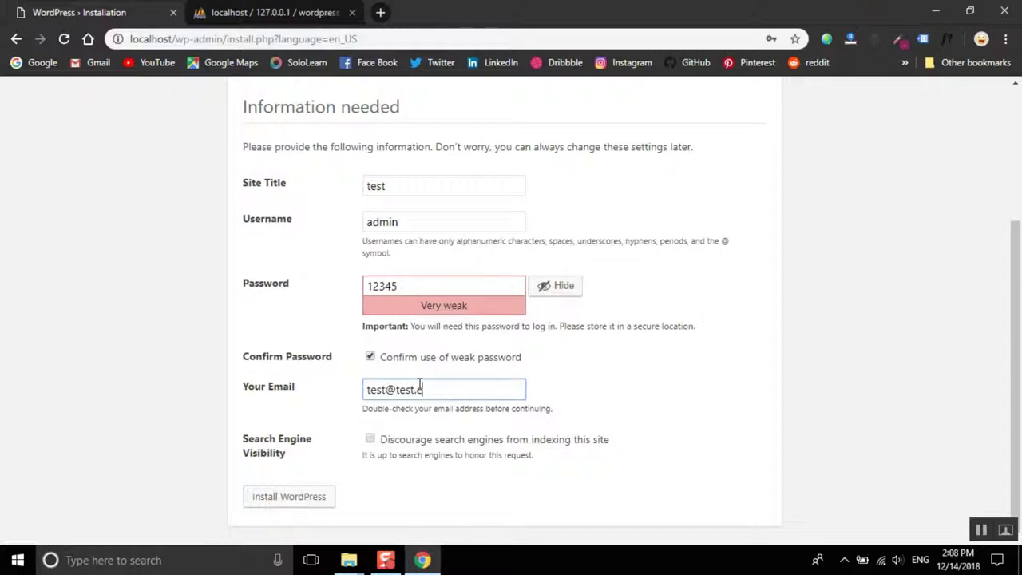
{"action": "left_click", "coordinate": [278, 495]}
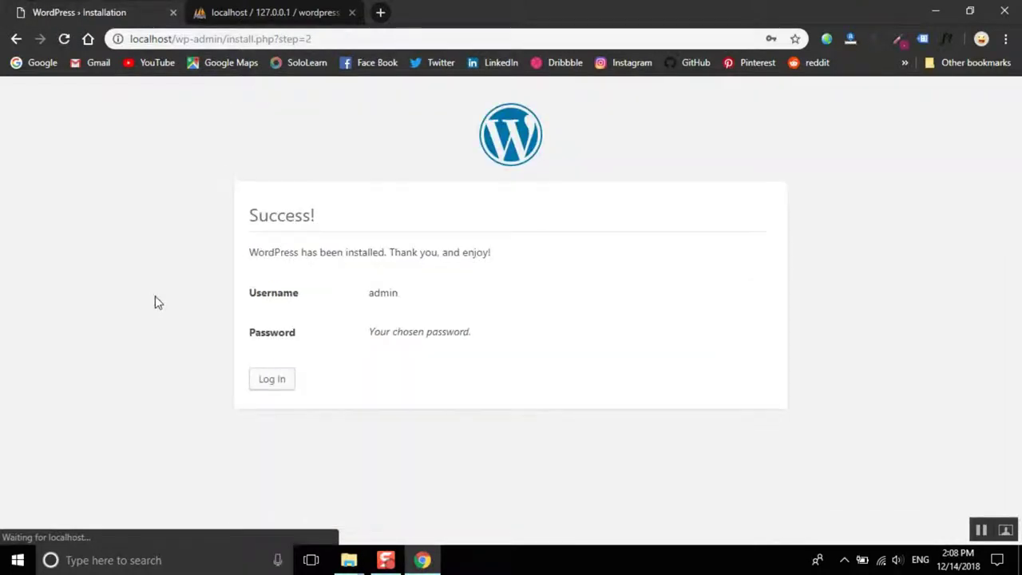
Step: Log in as admin with the account password, closing the phpMyAdmin tab along the way
{"action": "left_click_drag", "start_coordinate": [249, 254], "coordinate": [470, 301]}
{"action": "left_click", "coordinate": [470, 303]}
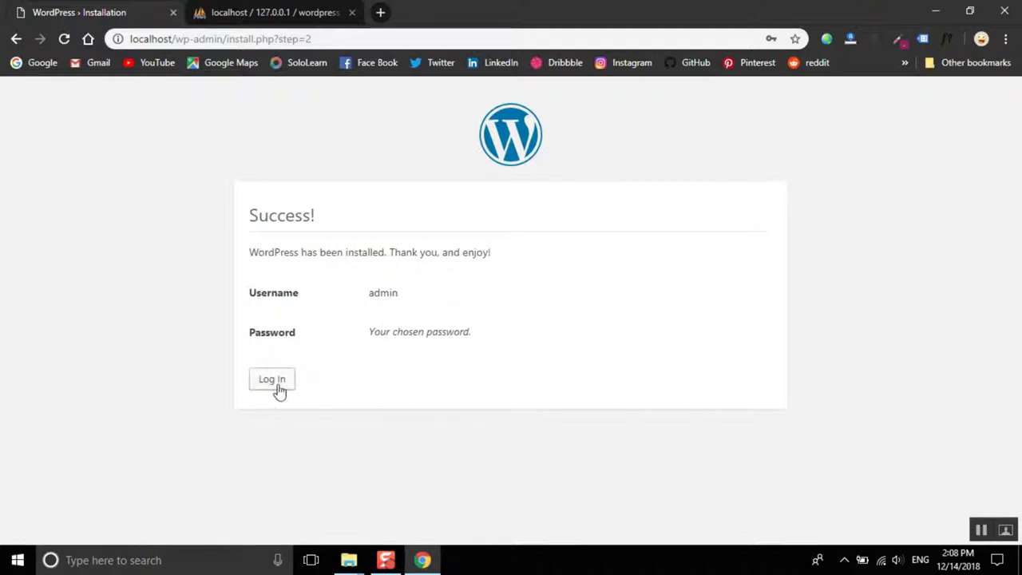
{"action": "left_click", "coordinate": [274, 382]}
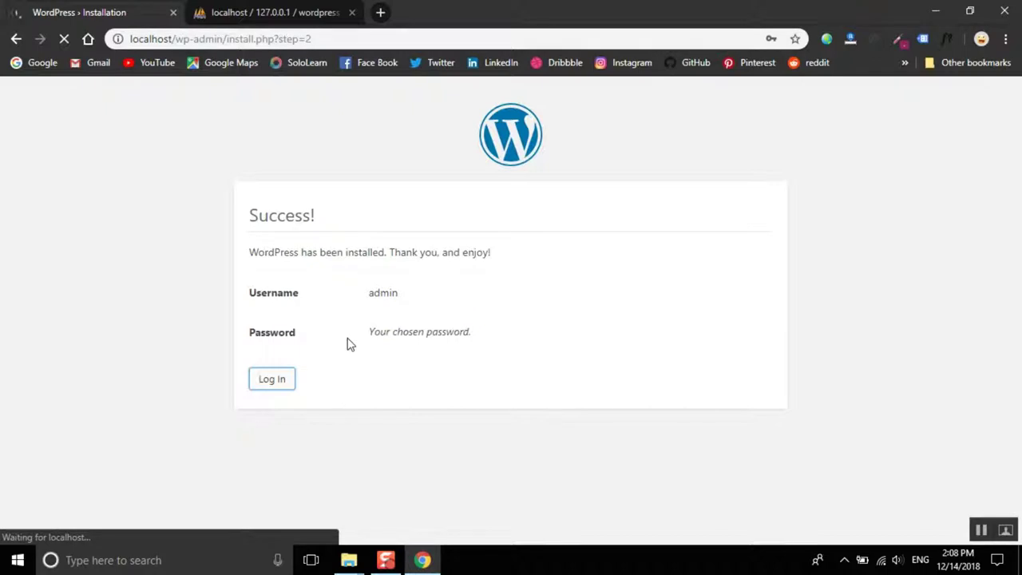
{"action": "left_click", "coordinate": [353, 12]}
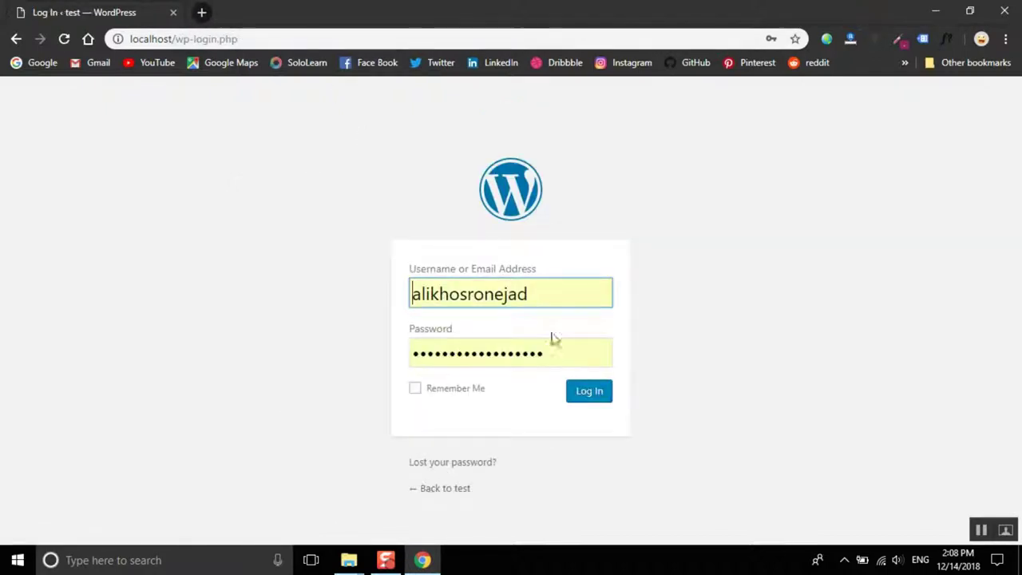
{"action": "double_click", "coordinate": [554, 300]}
{"action": "type", "text": "admin"}
{"action": "key", "text": "Tab"}
{"action": "type", "text": "admin"}
{"action": "left_click", "coordinate": [600, 394]}
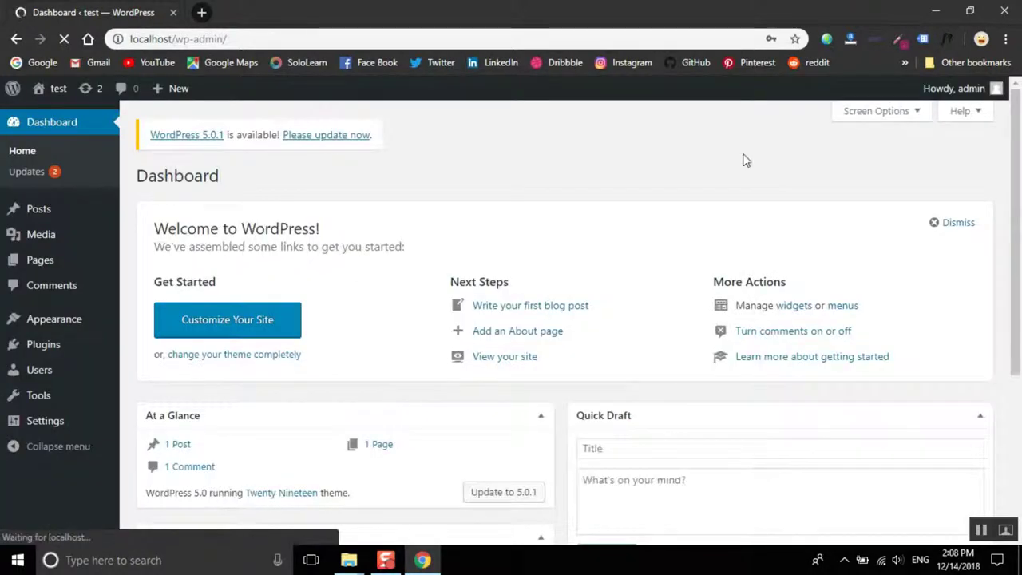
{"action": "mouse_move", "coordinate": [951, 88]}
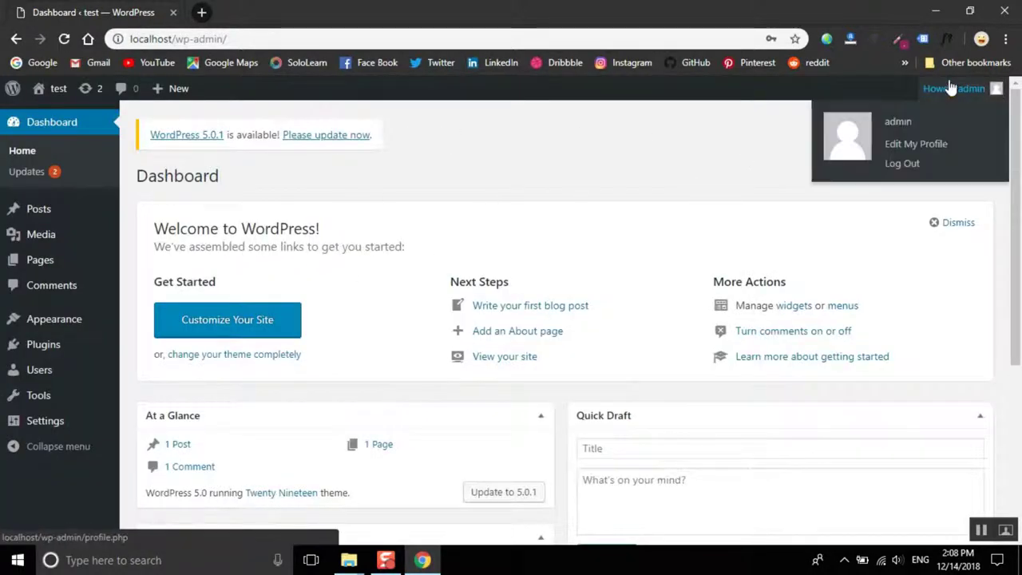
{"action": "mouse_move", "coordinate": [40, 94]}
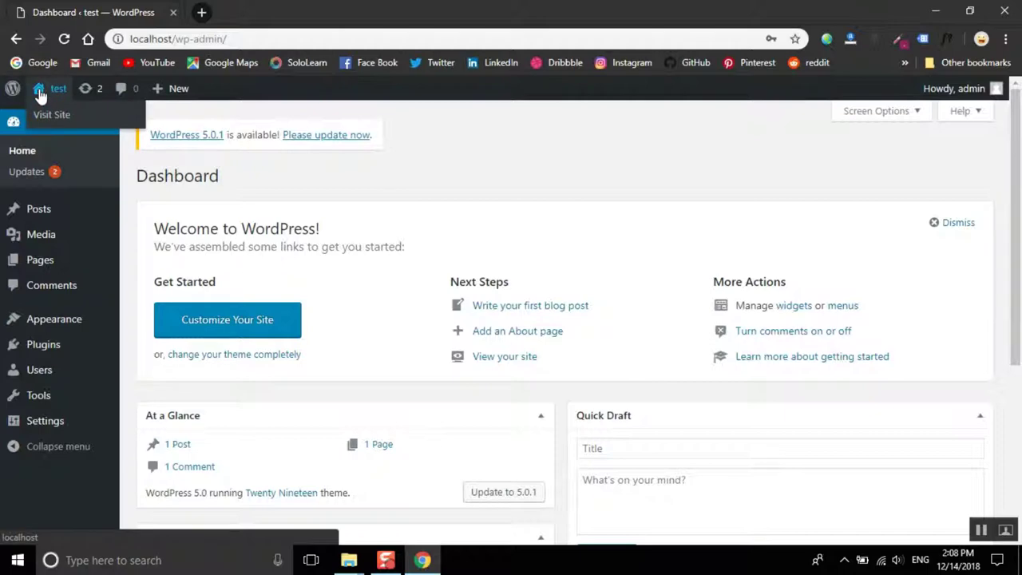
{"action": "right_click", "coordinate": [48, 115]}
{"action": "left_click", "coordinate": [88, 125]}
{"action": "left_click", "coordinate": [238, 12]}
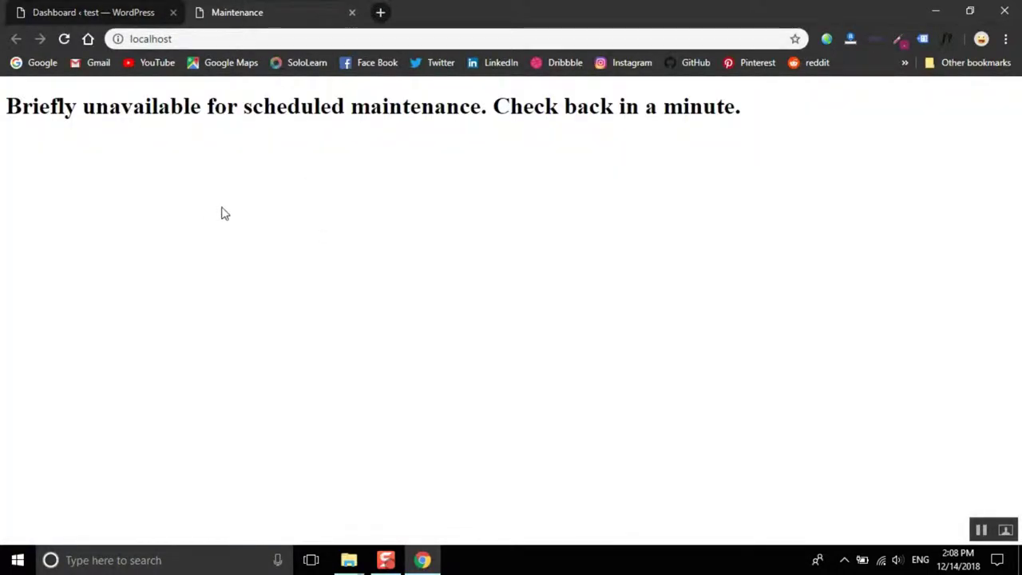
{"action": "right_click", "coordinate": [199, 201]}
{"action": "left_click", "coordinate": [258, 246]}
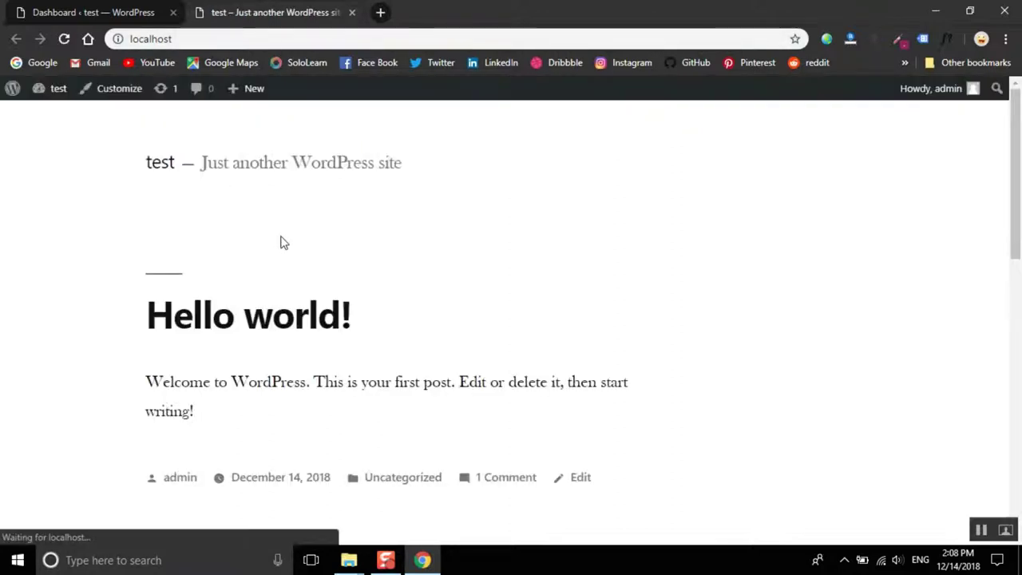
{"action": "scroll", "coordinate": [288, 249], "scroll_direction": "down", "scroll_amount": 5}
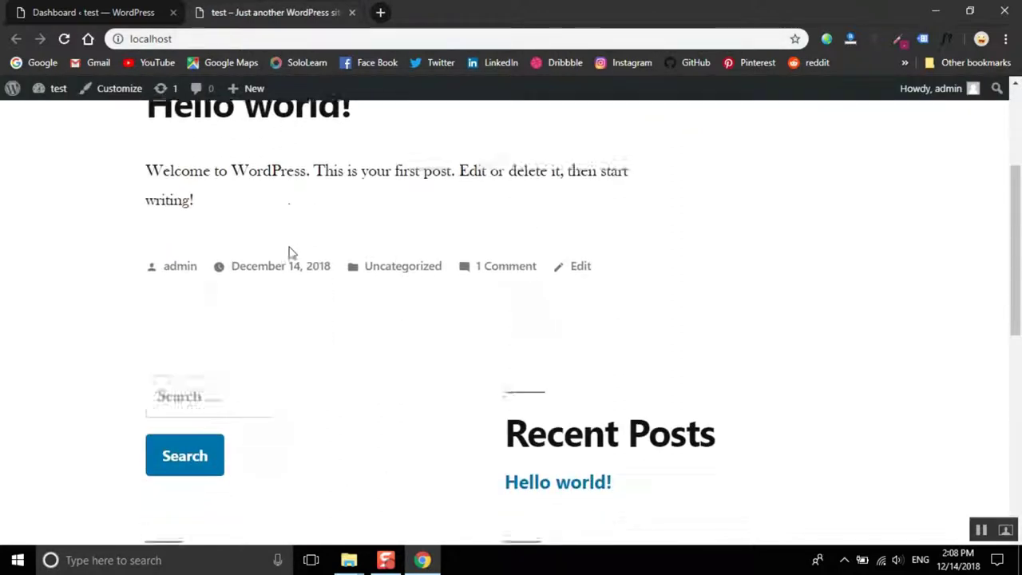
{"action": "scroll", "coordinate": [326, 269], "scroll_direction": "down", "scroll_amount": 4}
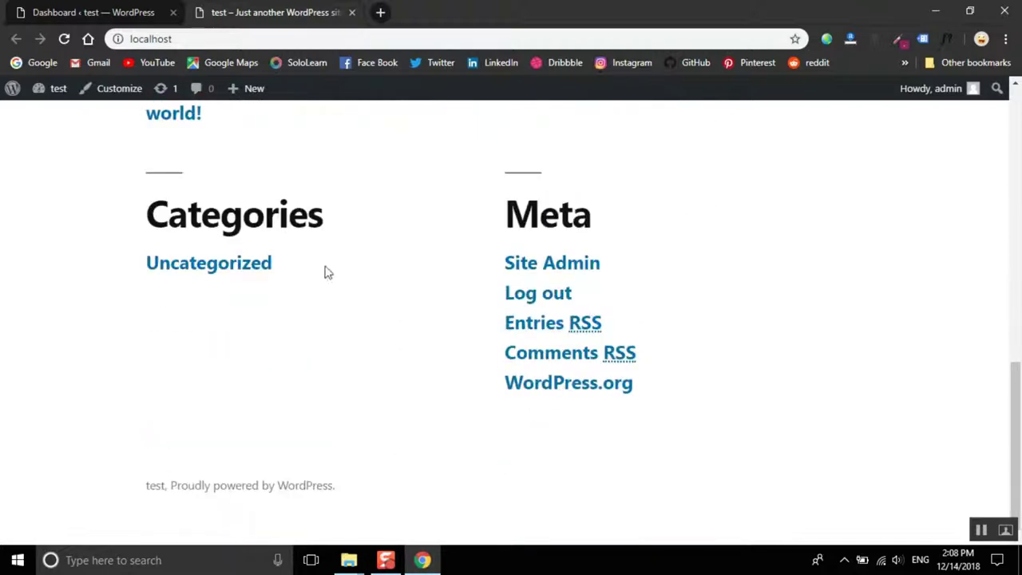
{"action": "left_click", "coordinate": [352, 12]}
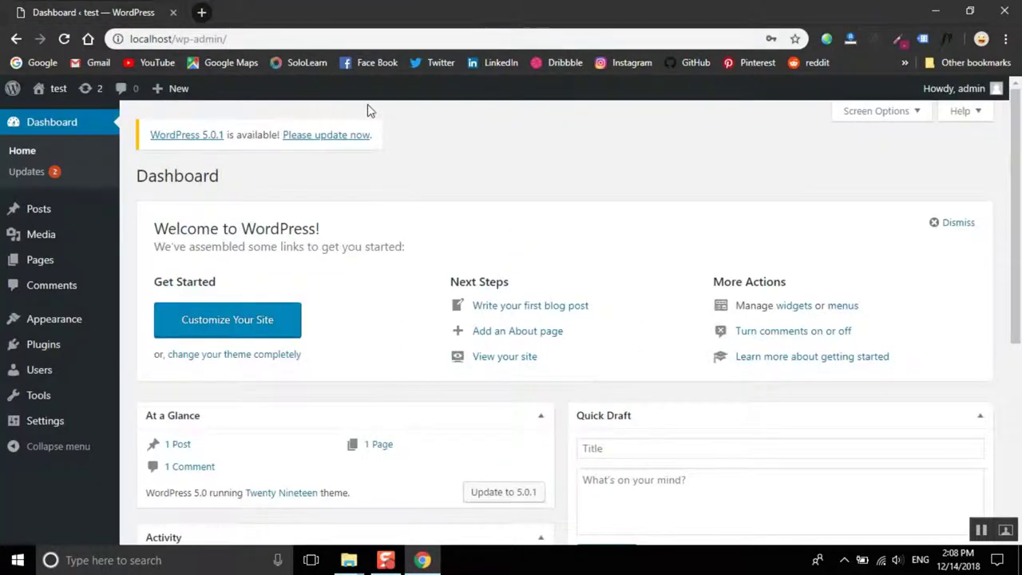